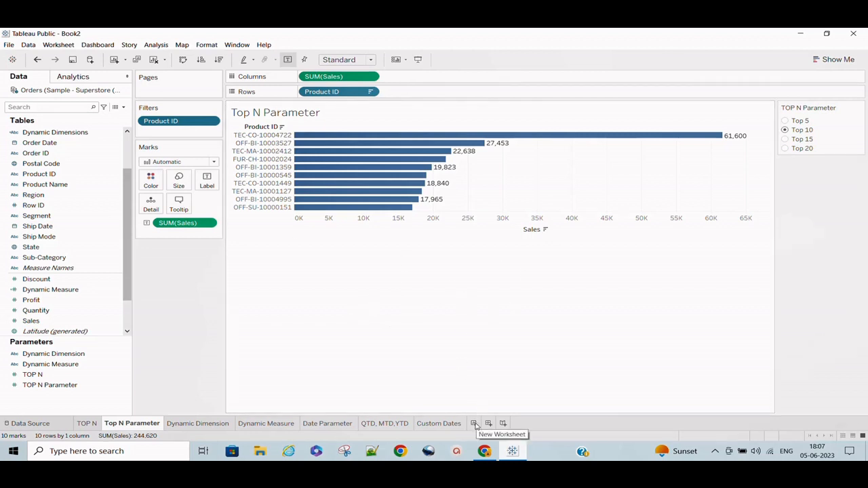
# Create a new worksheet and place Product ID on the rows with all members added
pyautogui.click(475, 424)
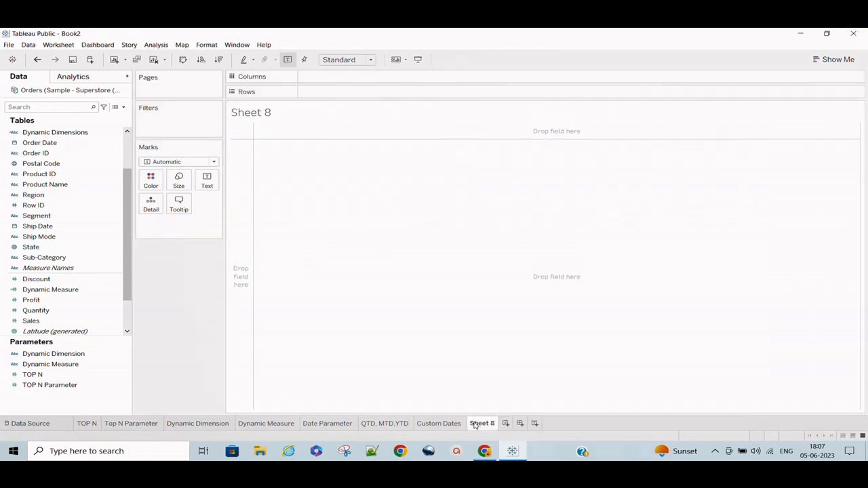
pyautogui.click(42, 178)
pyautogui.moveTo(42, 178); pyautogui.dragTo(321, 98)
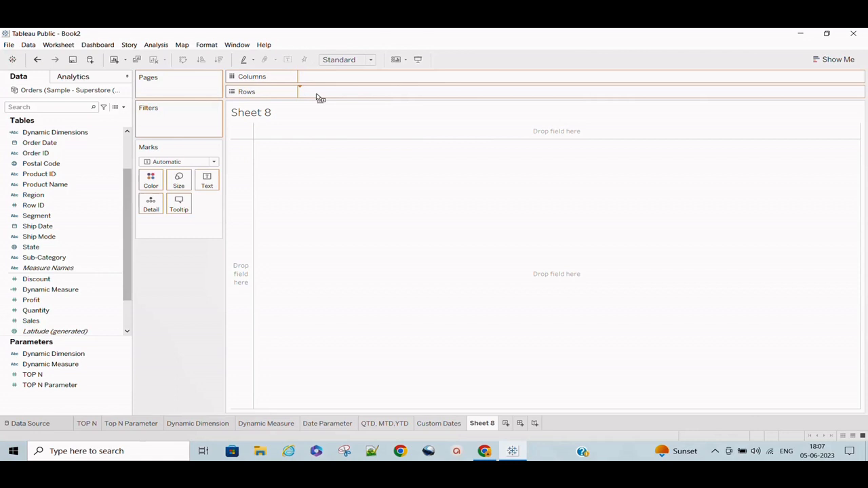
pyautogui.moveTo(320, 99); pyautogui.dragTo(317, 95)
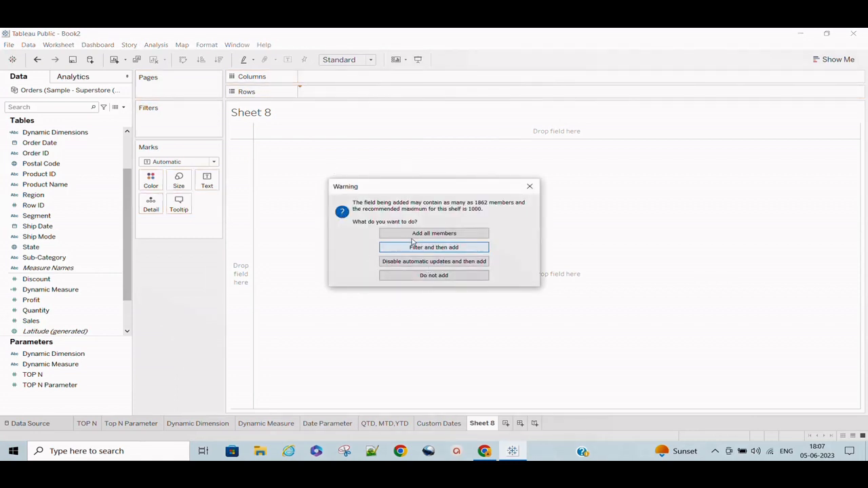
pyautogui.click(411, 235)
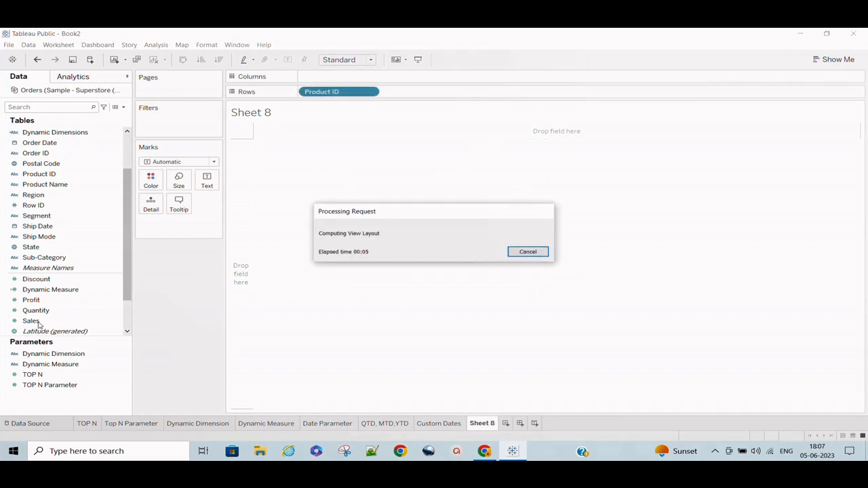
# Show the sum of Sales as text beside each product ID
pyautogui.moveTo(34, 322); pyautogui.dragTo(210, 191)
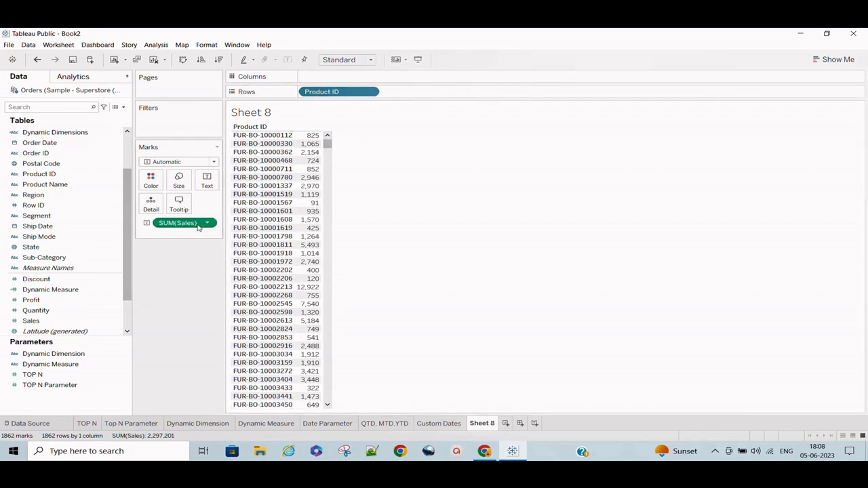
pyautogui.moveTo(315, 141)
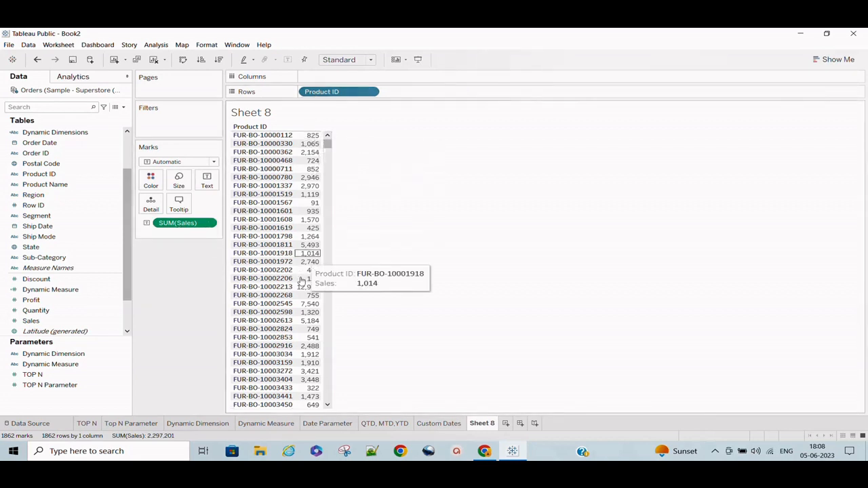
pyautogui.moveTo(304, 263)
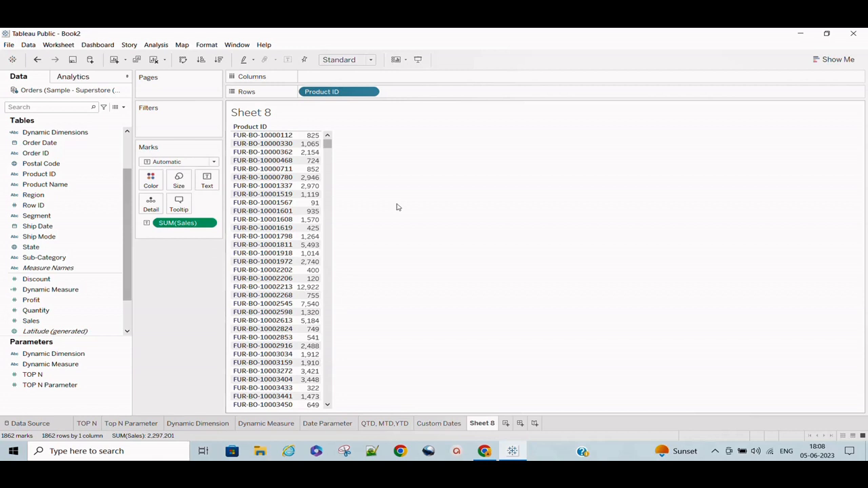
# Add a Product ID filter that keeps the top 10 products by Sum of Sales
pyautogui.click(32, 176)
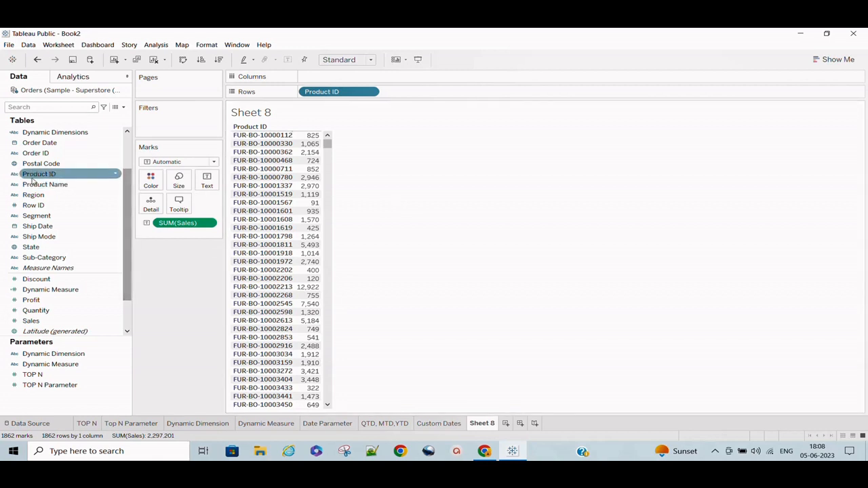
pyautogui.moveTo(33, 177); pyautogui.dragTo(148, 136)
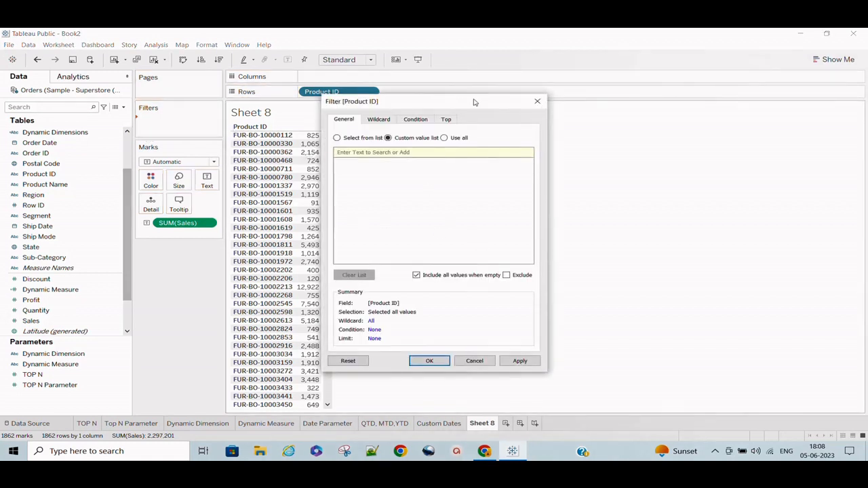
pyautogui.moveTo(459, 101); pyautogui.dragTo(544, 101)
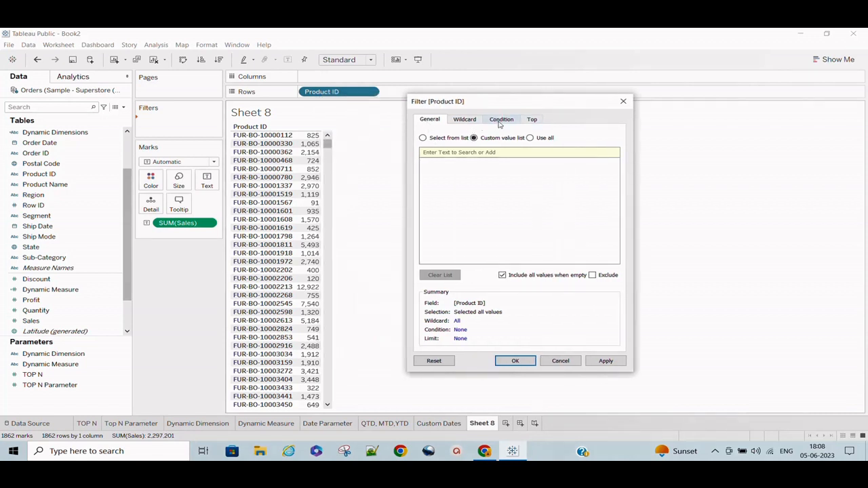
pyautogui.click(534, 120)
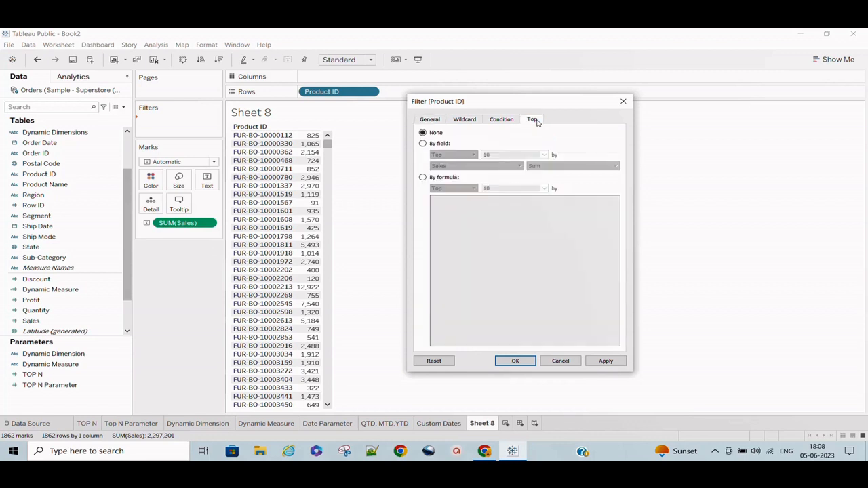
pyautogui.click(424, 144)
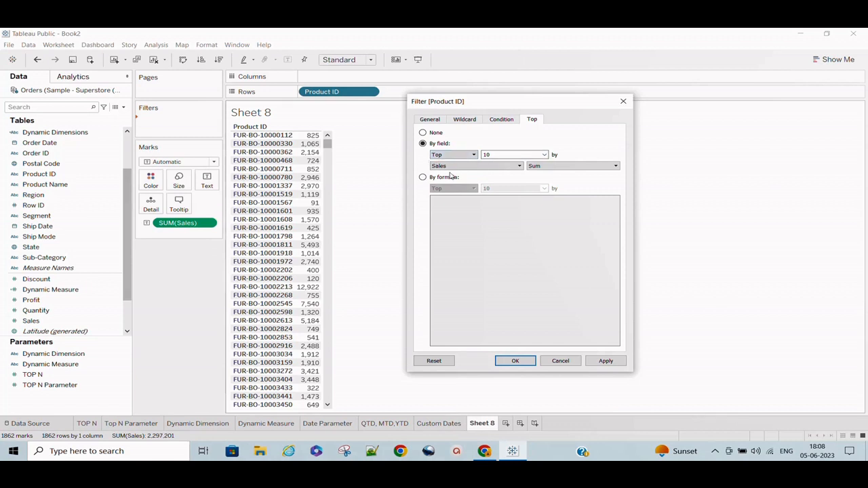
pyautogui.click(556, 170)
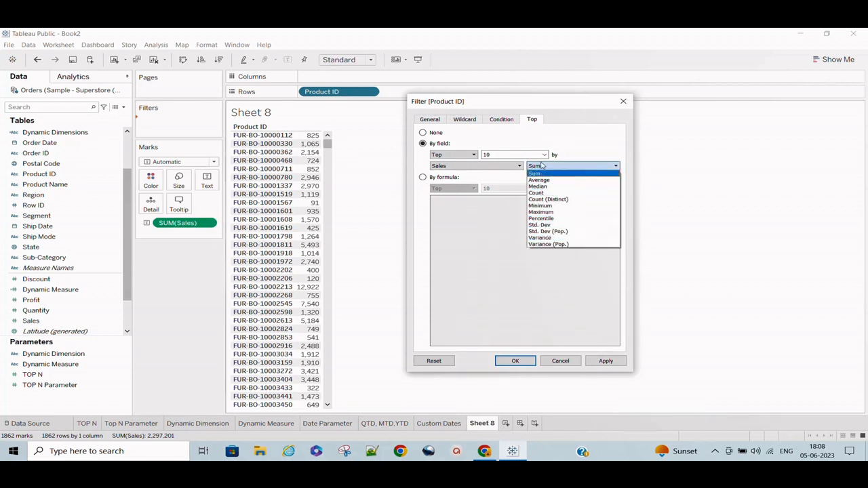
pyautogui.click(501, 158)
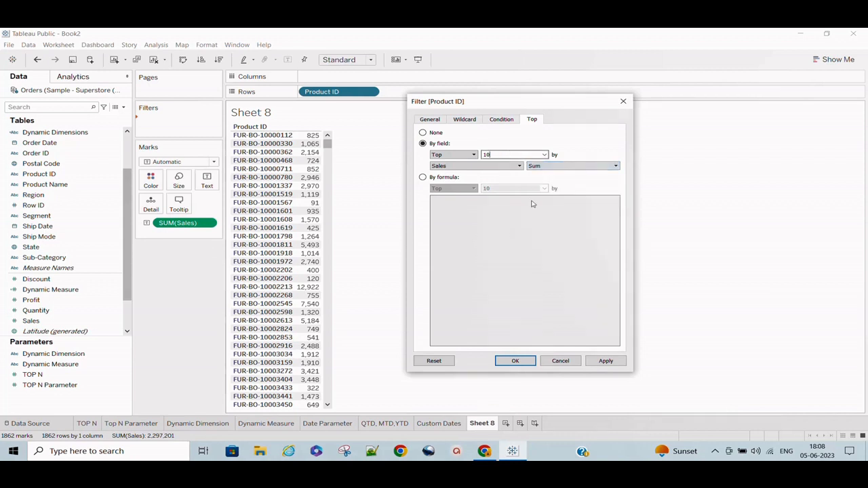
pyautogui.click(603, 362)
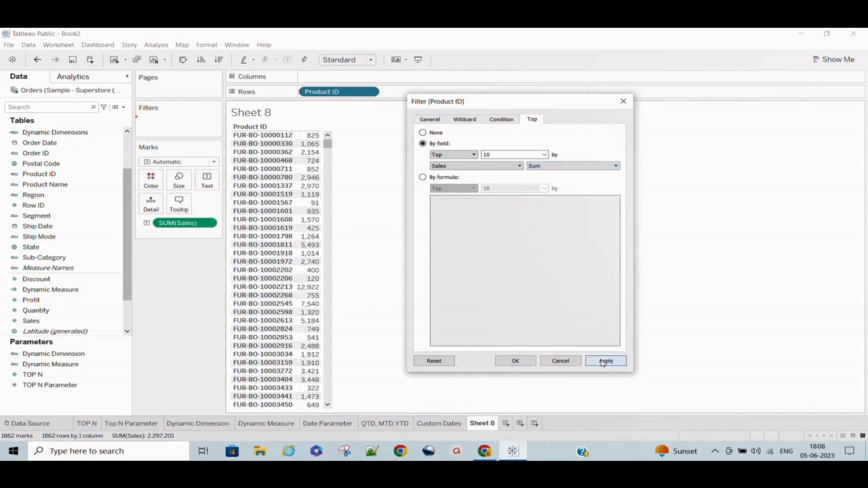
pyautogui.click(510, 363)
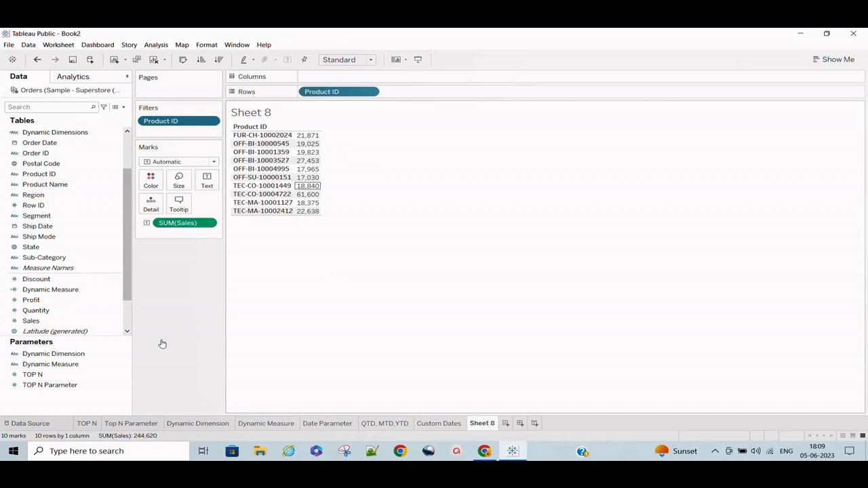
# Edit the Product ID filter to keep only the top 5 products by Sum of Sales
pyautogui.moveTo(300, 179)
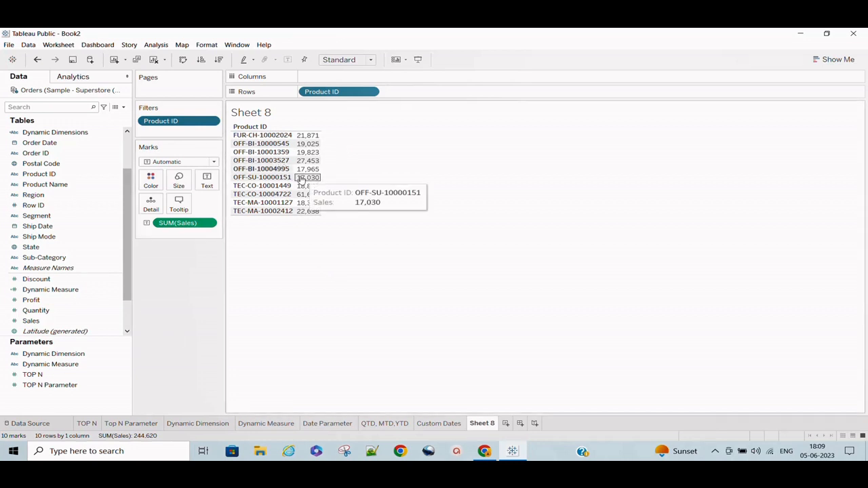
pyautogui.click(211, 123)
pyautogui.click(211, 123)
pyautogui.click(210, 122)
pyautogui.click(189, 132)
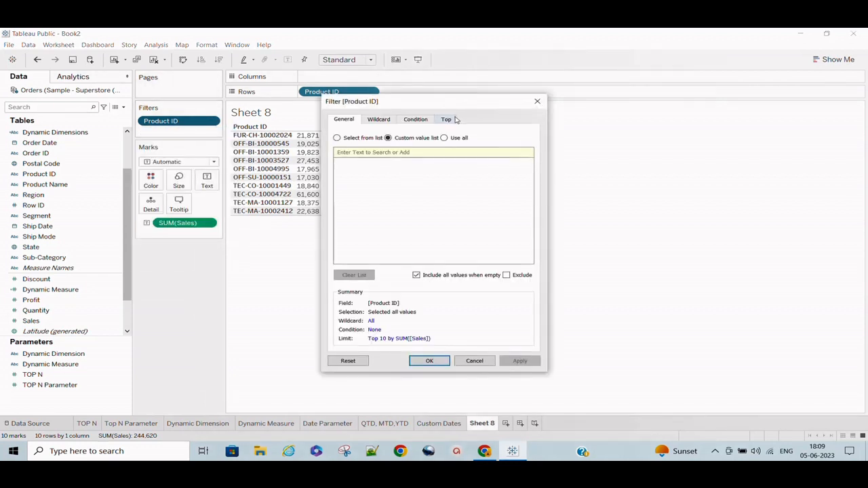
pyautogui.click(454, 119)
pyautogui.moveTo(452, 101); pyautogui.dragTo(531, 103)
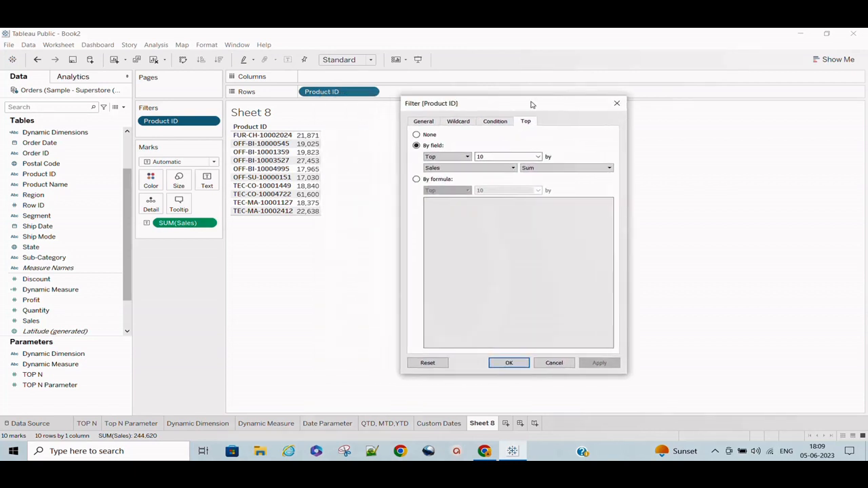
pyautogui.press('BackSpace')
pyautogui.press('BackSpace')
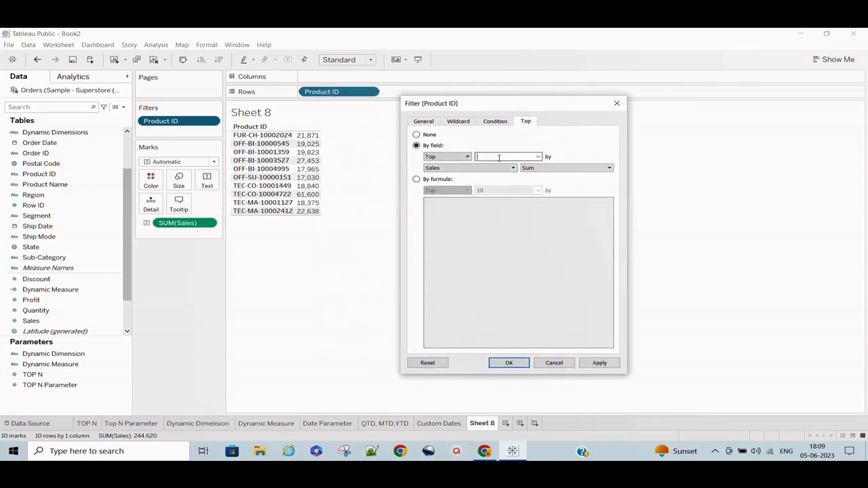
pyautogui.click(609, 364)
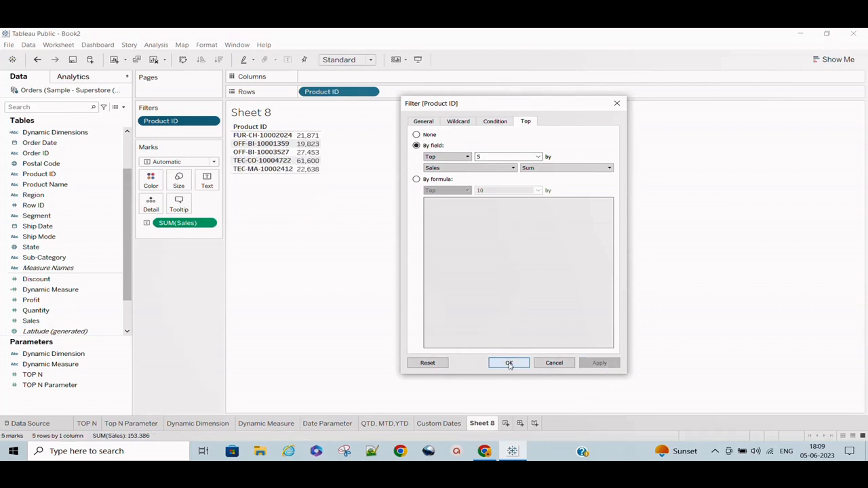
pyautogui.click(510, 364)
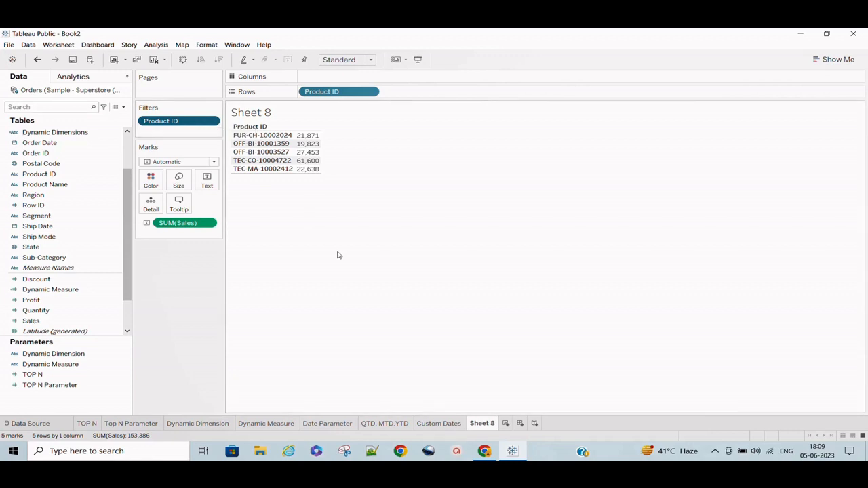
# Start a new parameter for the top limit of the Product ID filter and name it "TOP N Parameter"
pyautogui.click(211, 122)
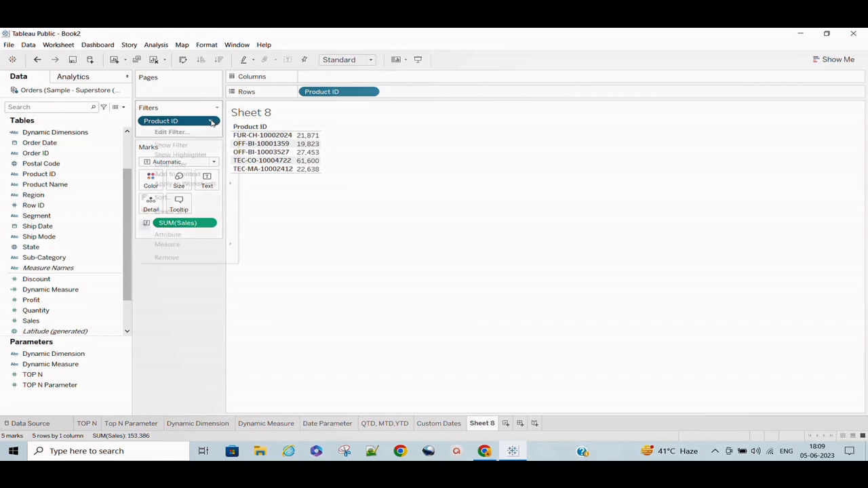
pyautogui.click(201, 135)
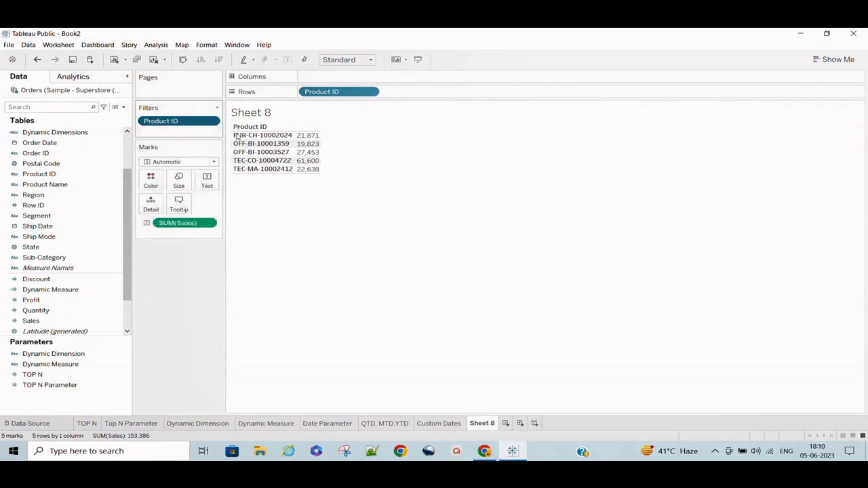
pyautogui.moveTo(431, 107); pyautogui.dragTo(537, 111)
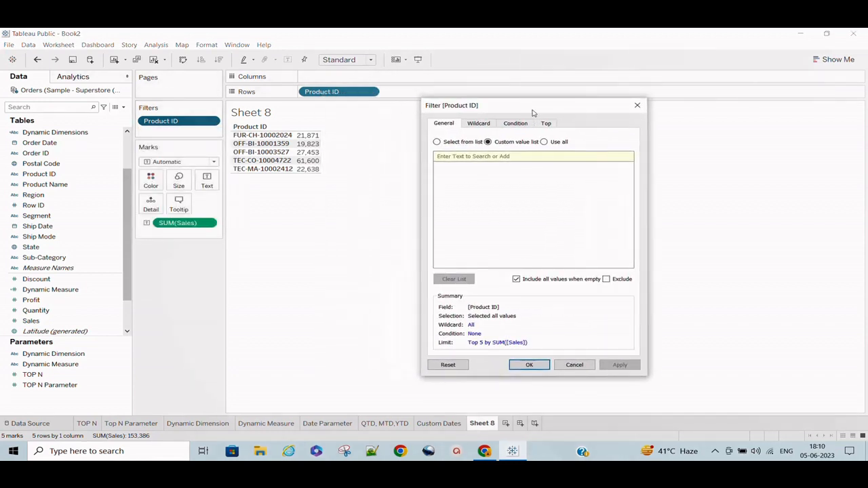
pyautogui.click(551, 126)
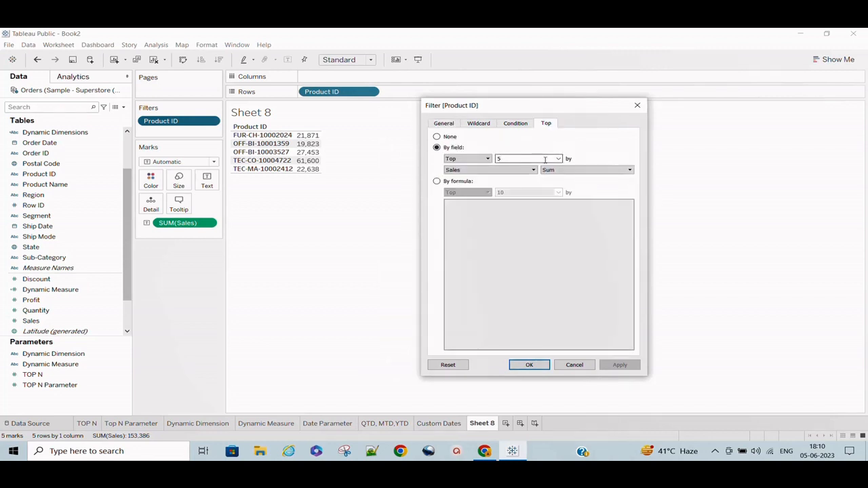
pyautogui.click(558, 159)
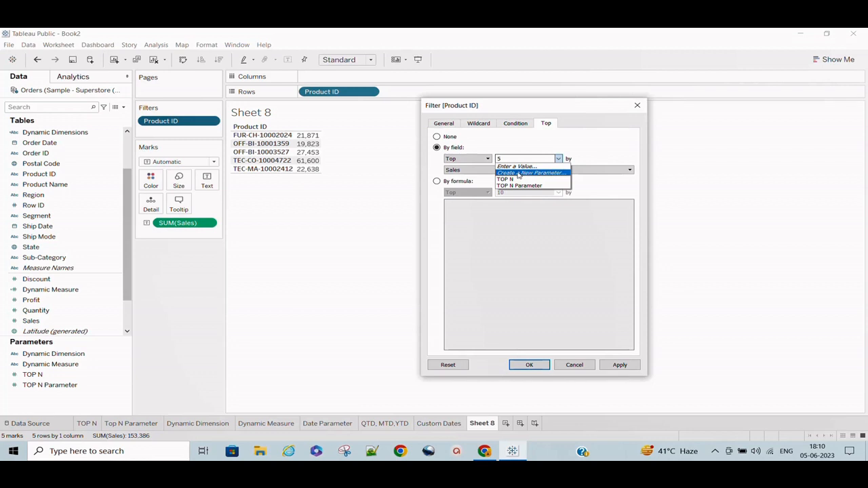
pyautogui.click(557, 174)
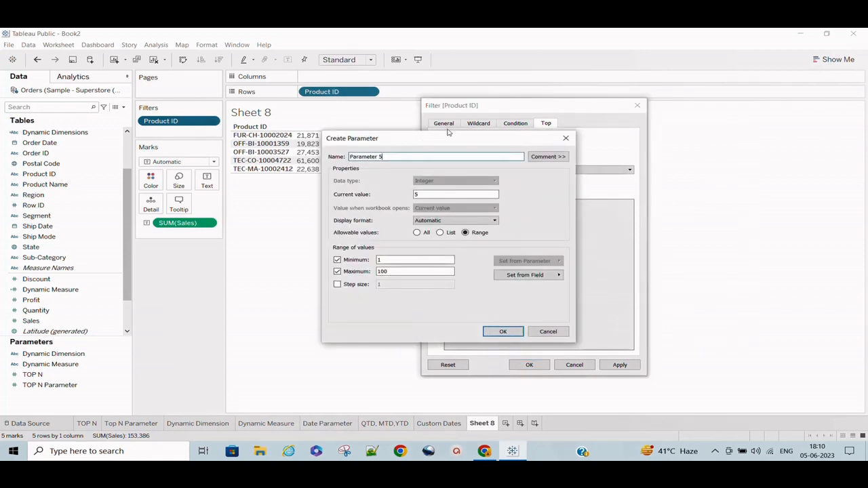
pyautogui.moveTo(448, 138); pyautogui.dragTo(495, 134)
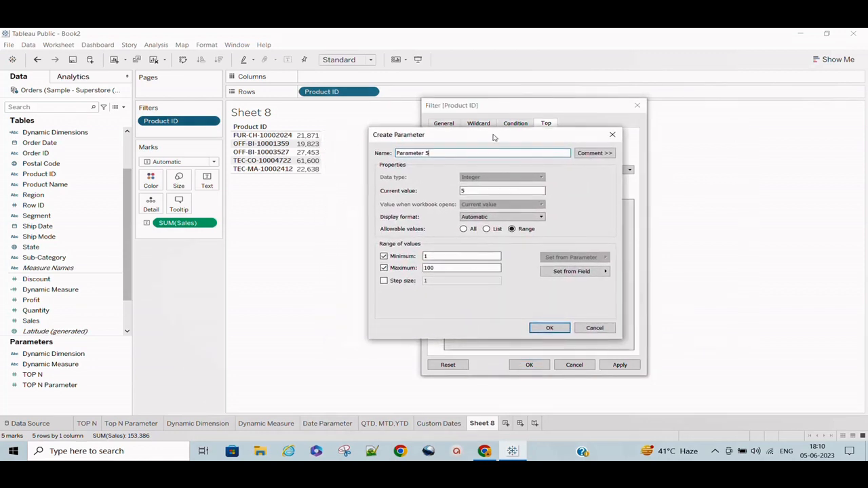
pyautogui.hotkey('ctrl', 'a')
pyautogui.press('BackSpace')
pyautogui.click(384, 281)
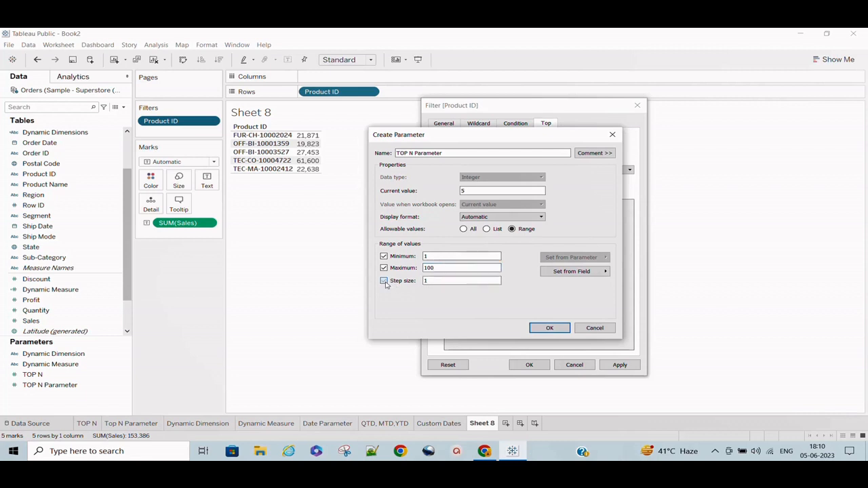
pyautogui.click(437, 281)
pyautogui.click(384, 281)
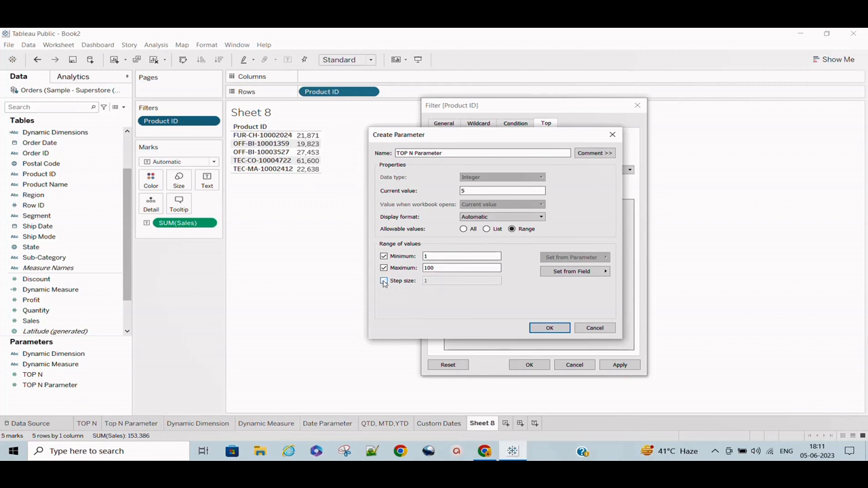
# Create the parameter under the name "TOP N Parameter ." with a range of 1 to 100, and apply it to the Product ID filter
pyautogui.click(548, 328)
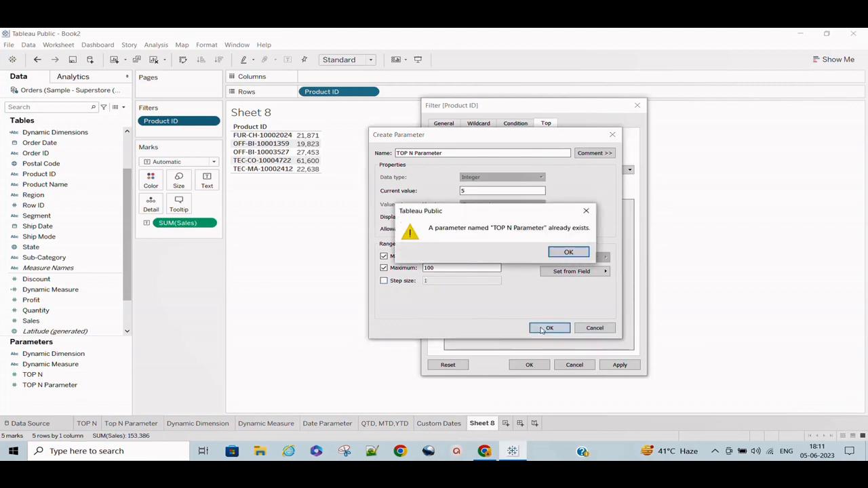
pyautogui.click(566, 253)
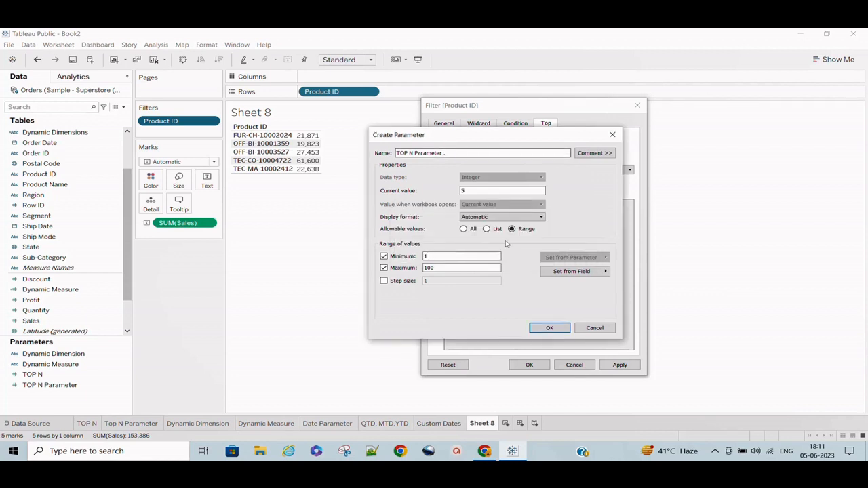
pyautogui.click(548, 329)
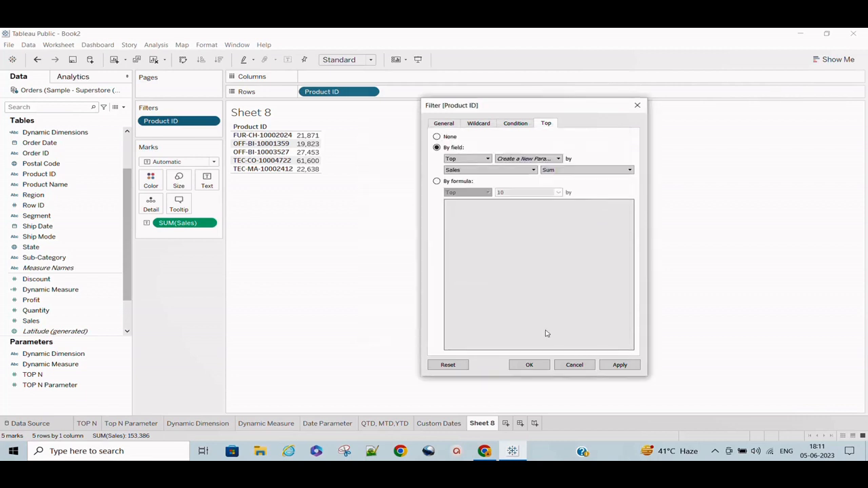
pyautogui.click(620, 365)
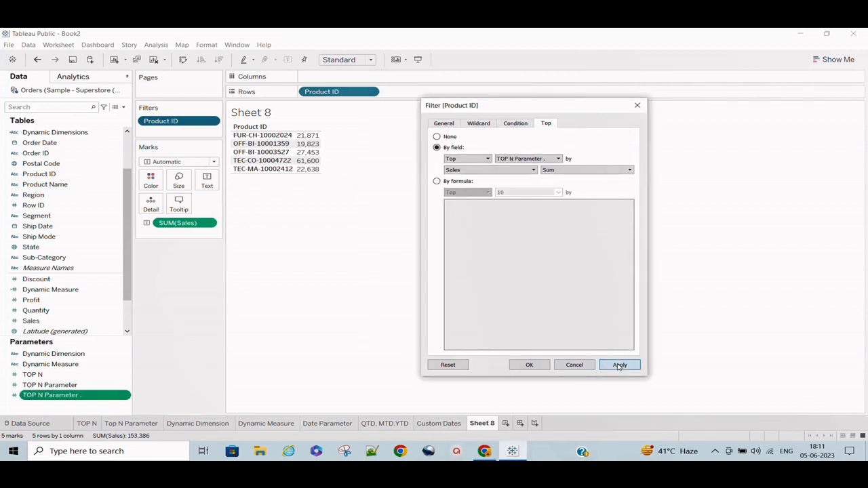
# Confirm the Product ID filter, show the "TOP N Parameter ." control on the sheet and set it to 6
pyautogui.click(528, 365)
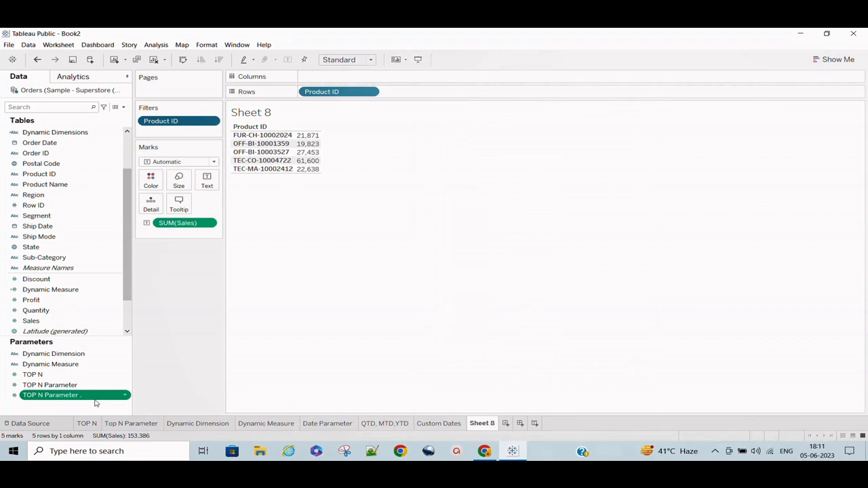
pyautogui.rightClick(59, 398)
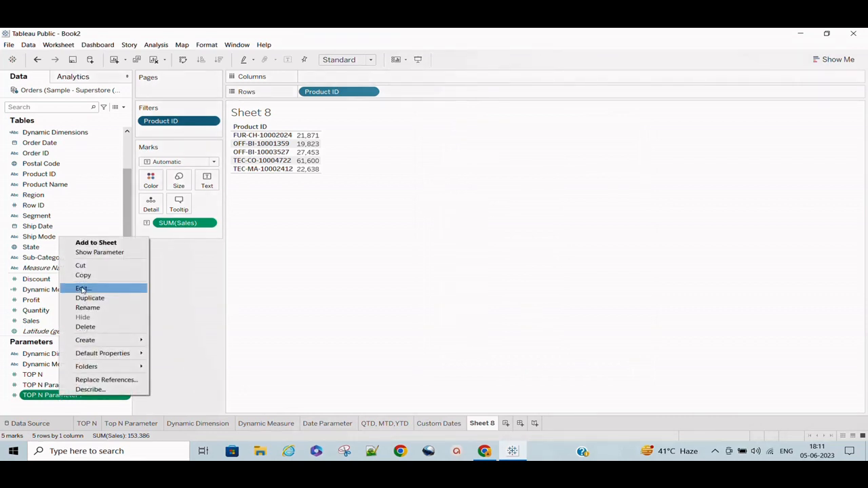
pyautogui.click(99, 253)
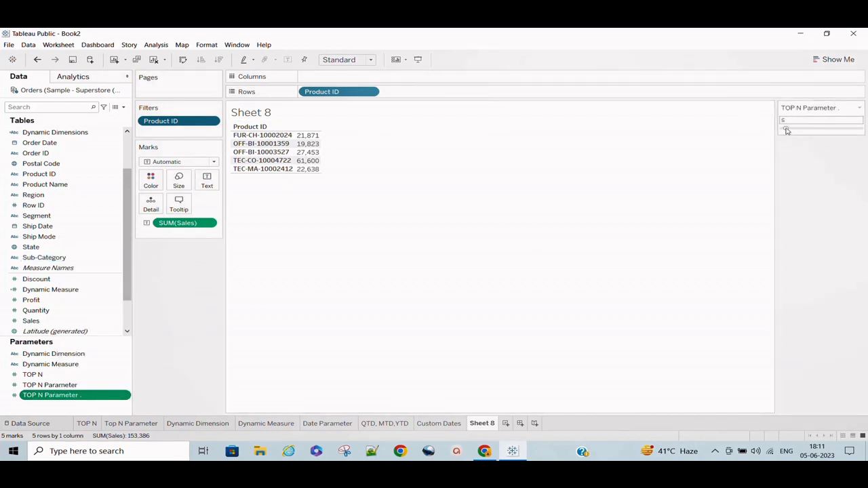
pyautogui.moveTo(786, 131)
pyautogui.mouseDown()
pyautogui.moveTo(865, 129)
pyautogui.moveTo(787, 136)
pyautogui.mouseUp()
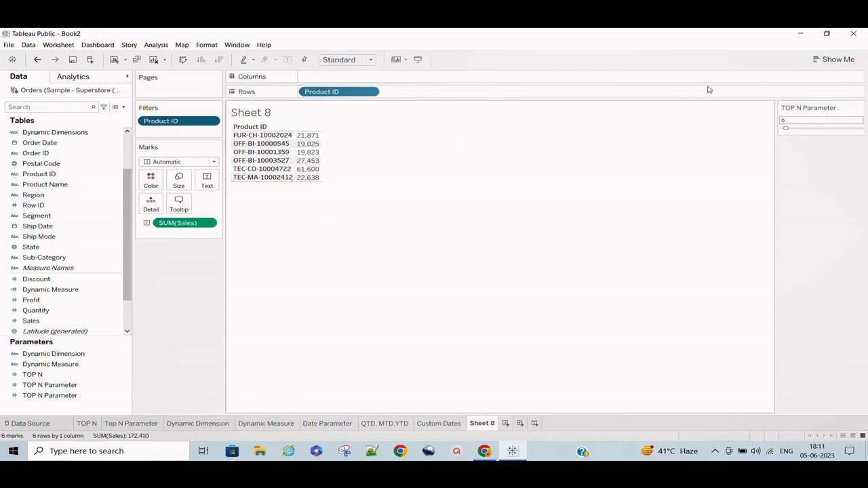
# Change the "TOP N Parameter ." control to the Type In style and set its value to 10
pyautogui.click(860, 110)
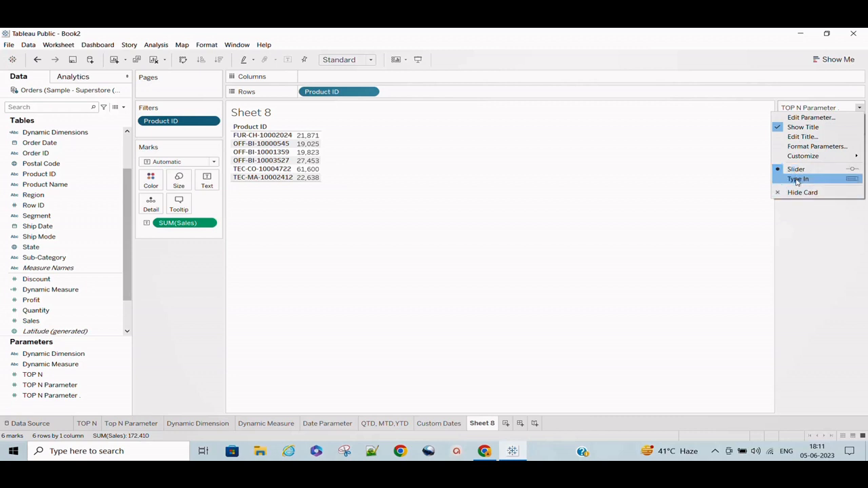
pyautogui.click(798, 180)
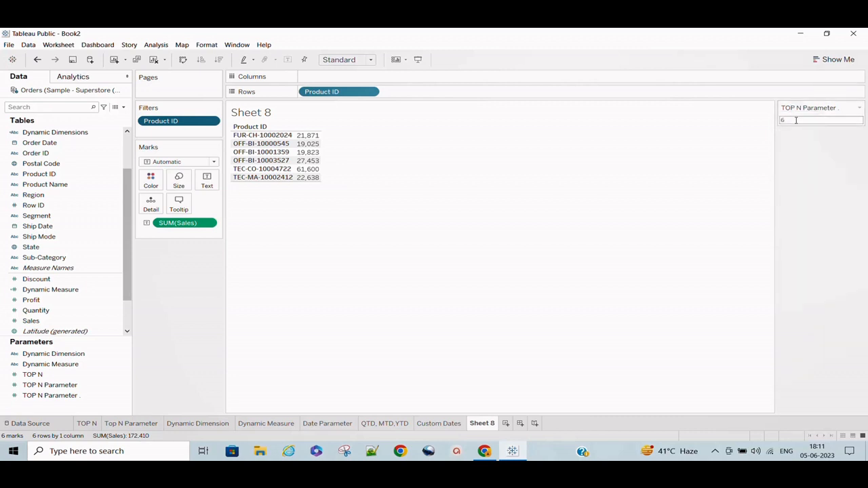
pyautogui.press('BackSpace')
pyautogui.write('10')
pyautogui.press('Return')
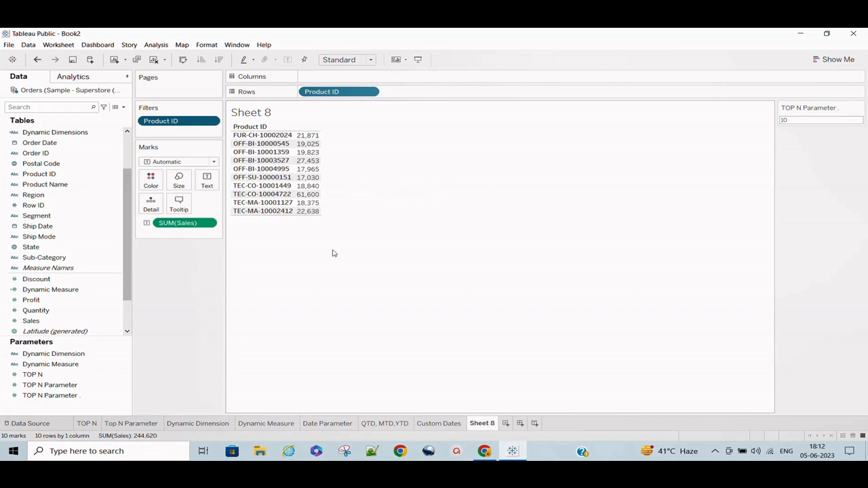
# Examine the parameter control on the existing Top N Parameter worksheet, and return to Sheet 8
pyautogui.doubleClick(815, 123)
pyautogui.click(136, 428)
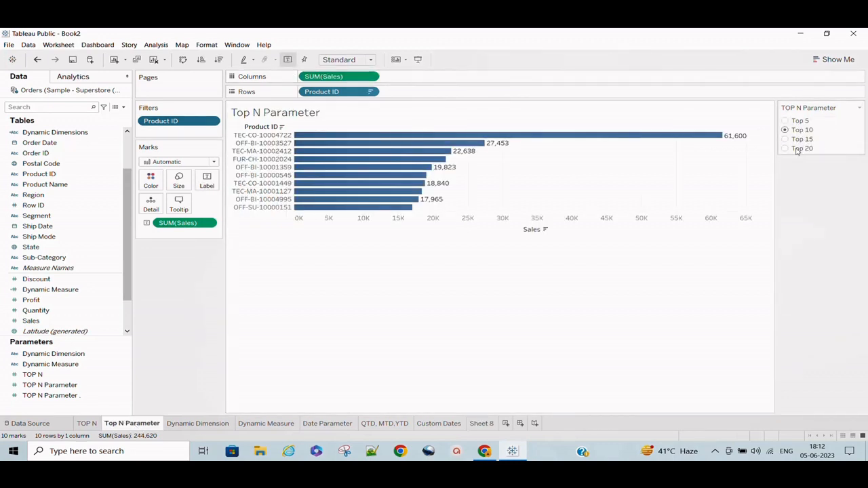
pyautogui.click(482, 424)
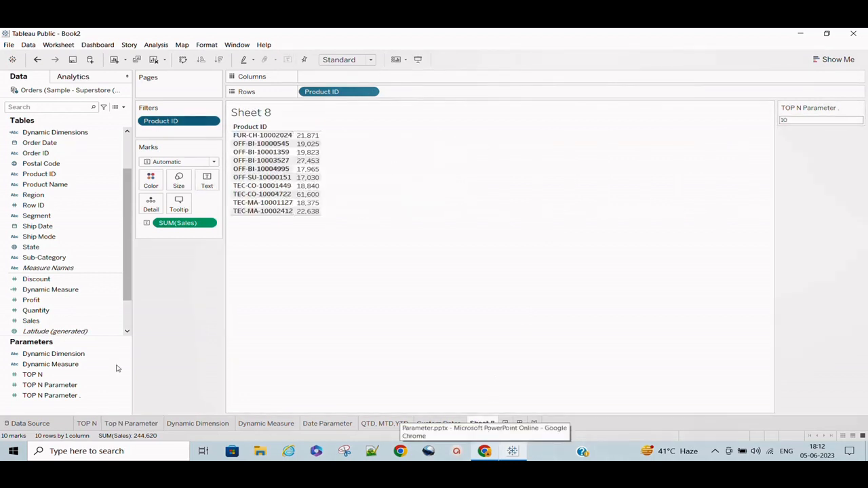
# Edit "TOP N Parameter ." so that its allowable values come from a list
pyautogui.click(124, 398)
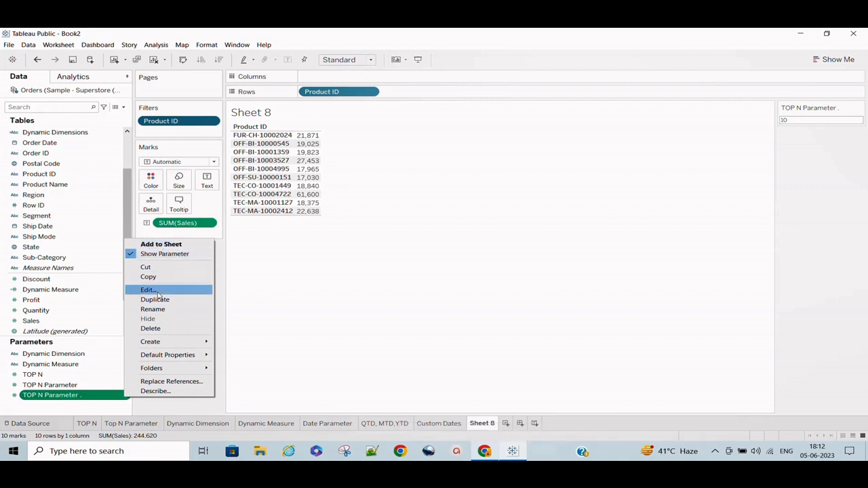
pyautogui.click(157, 294)
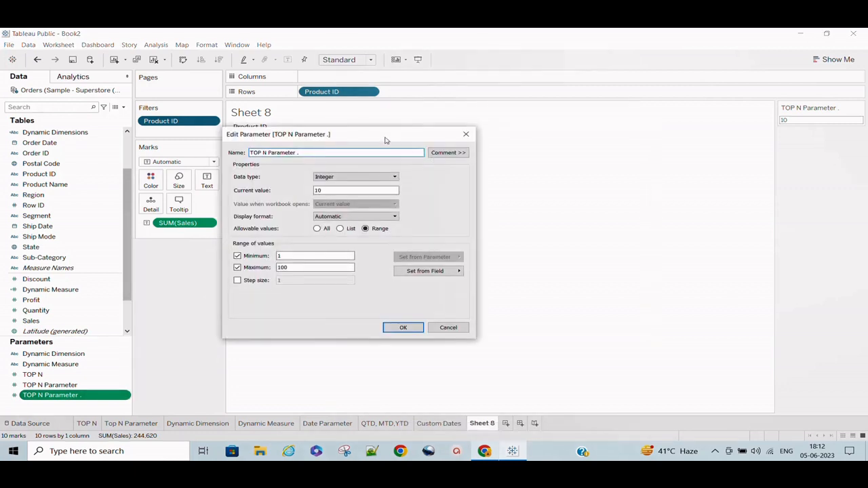
pyautogui.moveTo(392, 137); pyautogui.dragTo(510, 138)
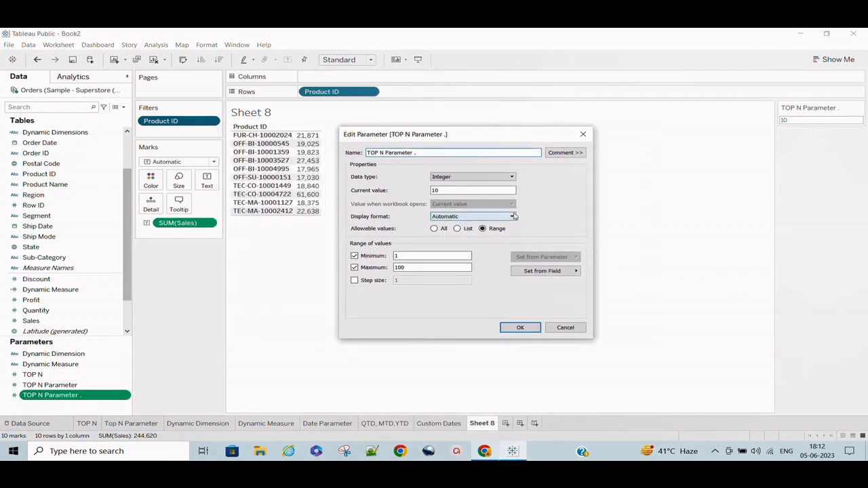
pyautogui.click(467, 230)
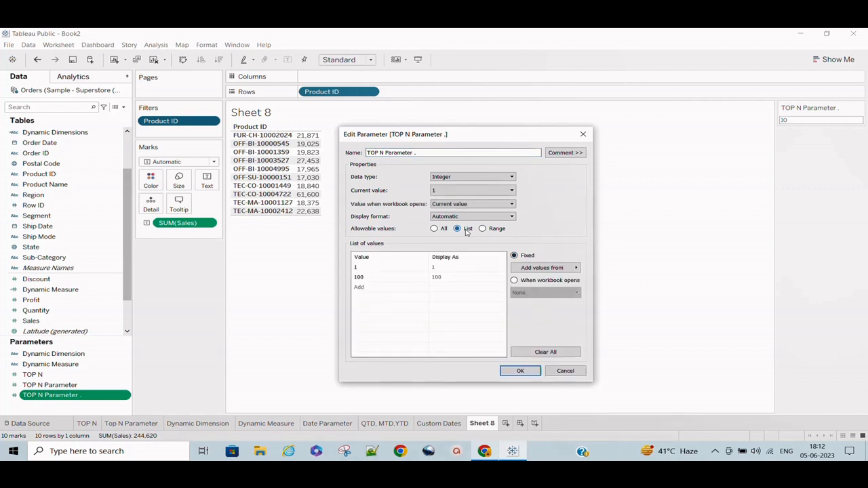
# Fill the parameter's list of values with 5, 10, 15 and 25
pyautogui.doubleClick(372, 268)
pyautogui.press('BackSpace')
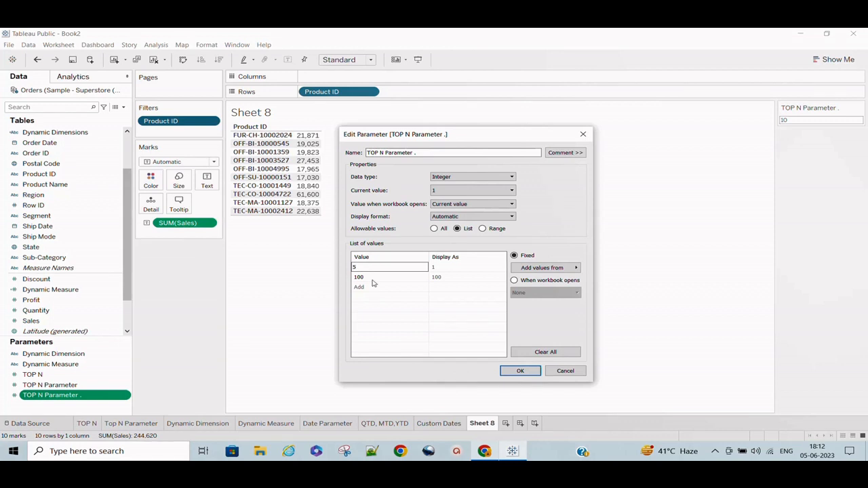
pyautogui.doubleClick(372, 278)
pyautogui.press('BackSpace')
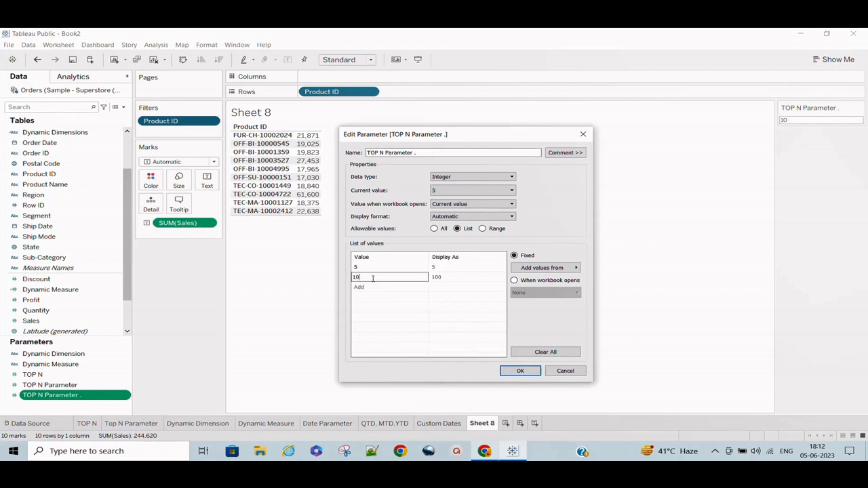
pyautogui.click(373, 287)
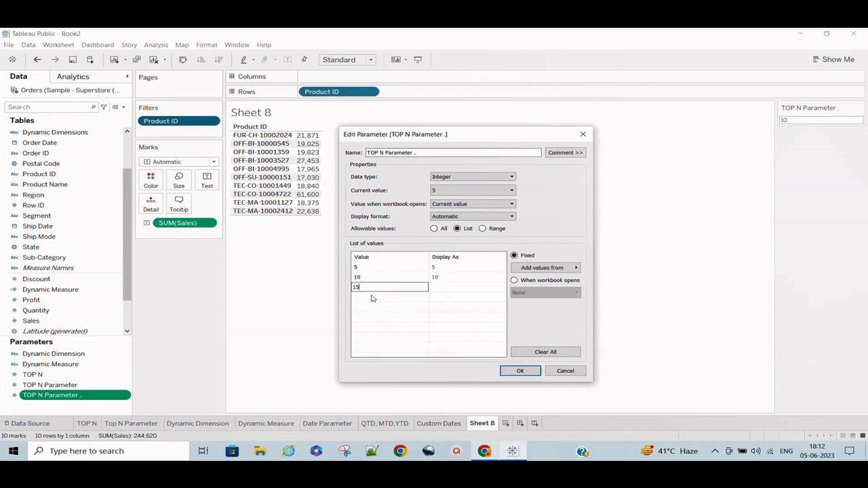
pyautogui.click(372, 297)
pyautogui.write('25')
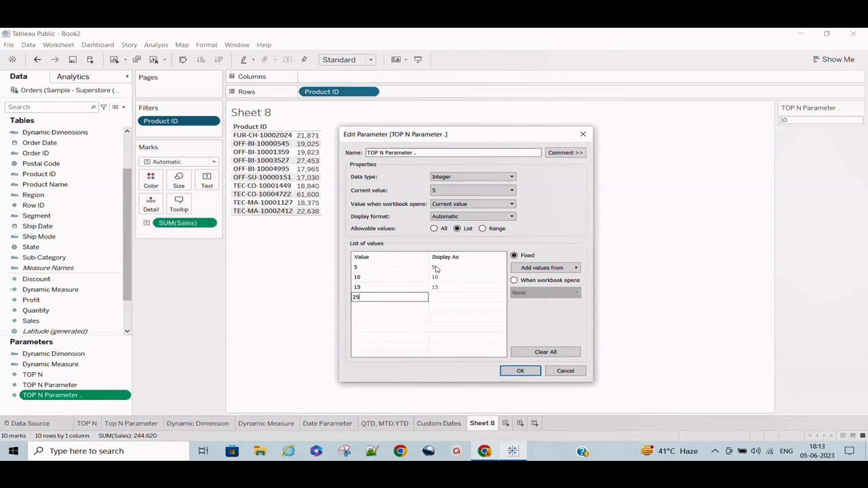
# Give the list values the display names Top 5, Top 10, Top 15 and Top 25, and save the parameter
pyautogui.click(434, 268)
pyautogui.write('Top')
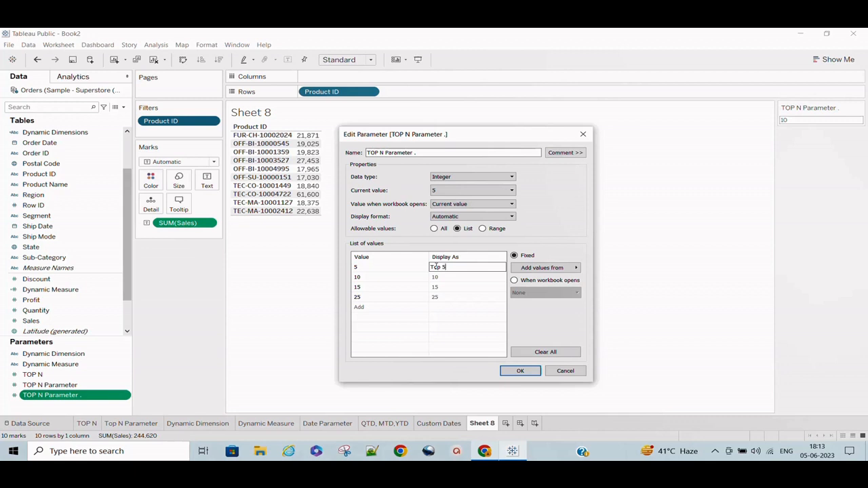
pyautogui.write(' 5')
pyautogui.click(438, 278)
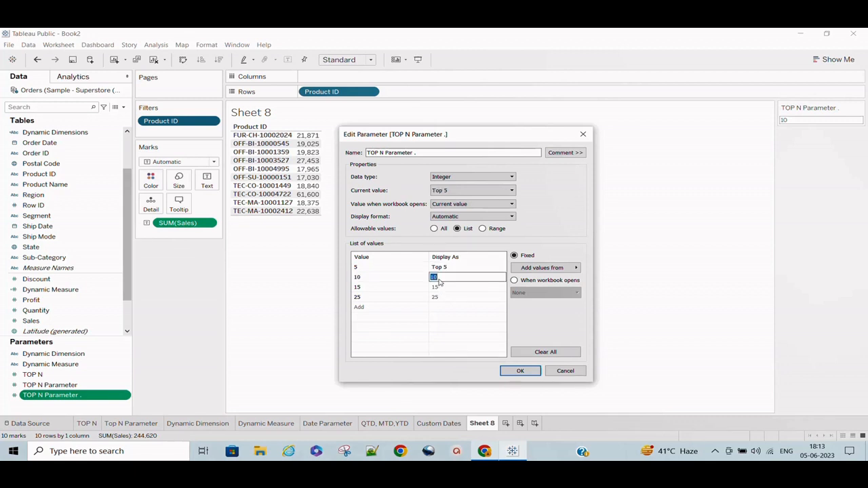
pyautogui.write('T')
pyautogui.click(439, 290)
pyautogui.write('Top')
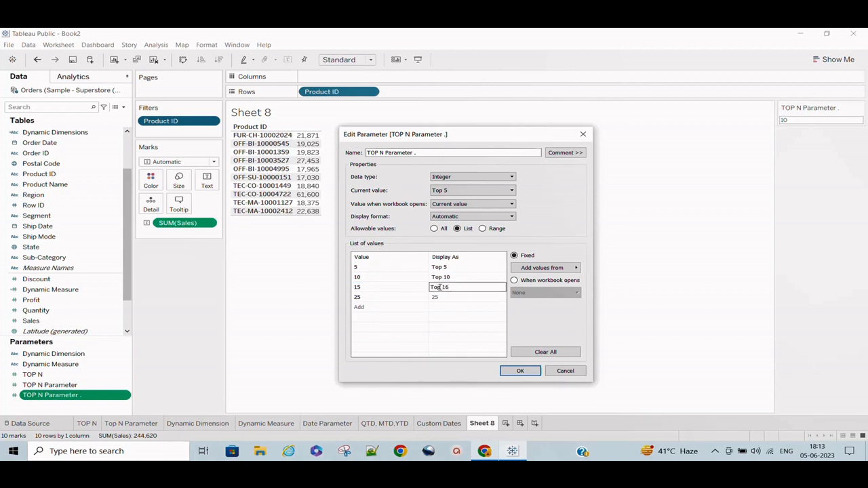
pyautogui.write(' 15')
pyautogui.click(441, 297)
pyautogui.write('Top')
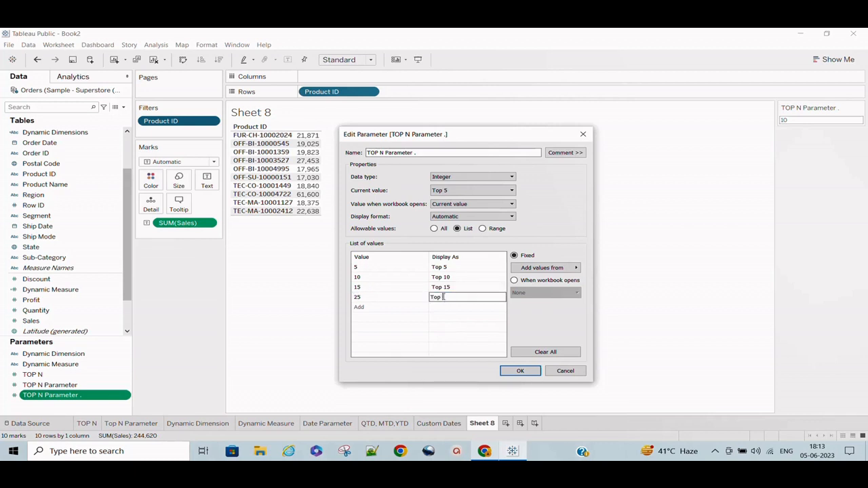
pyautogui.write(' 25')
pyautogui.click(533, 372)
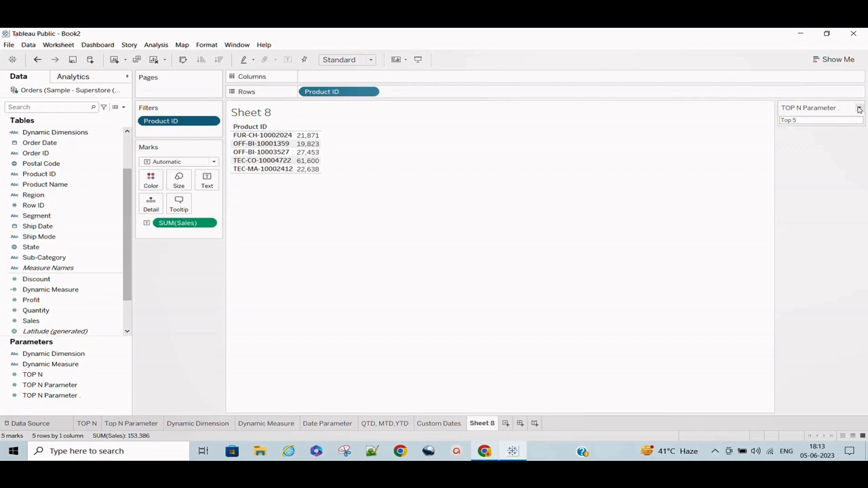
# Show the "TOP N Parameter ." control as a single value list, and switch it to a compact list
pyautogui.click(859, 109)
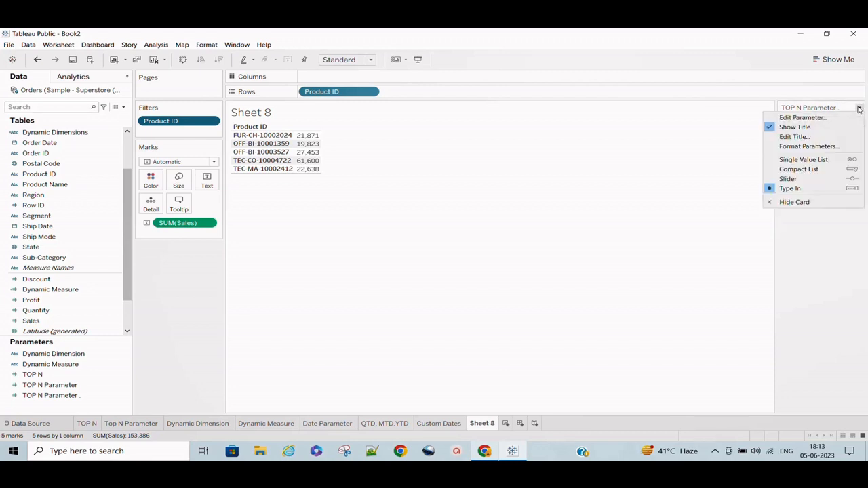
pyautogui.click(805, 161)
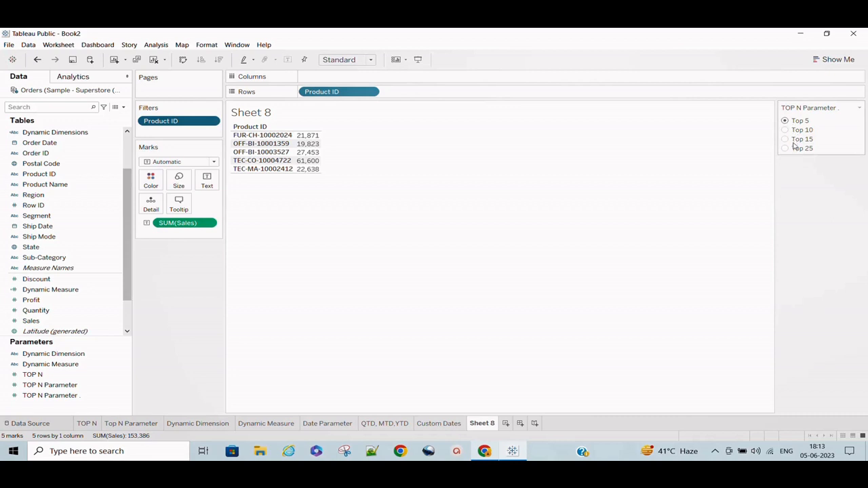
pyautogui.click(858, 108)
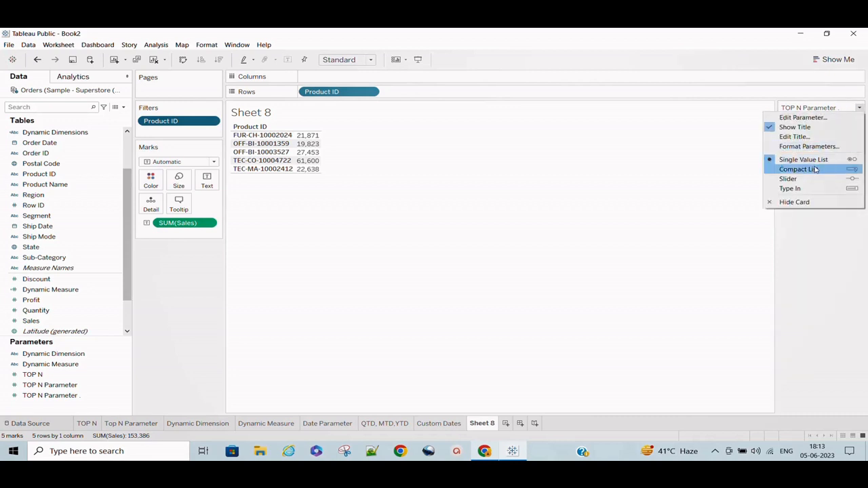
pyautogui.click(817, 170)
# Choose Top 5 and after it Top 10 in the "TOP N Parameter ." compact list
pyautogui.click(807, 122)
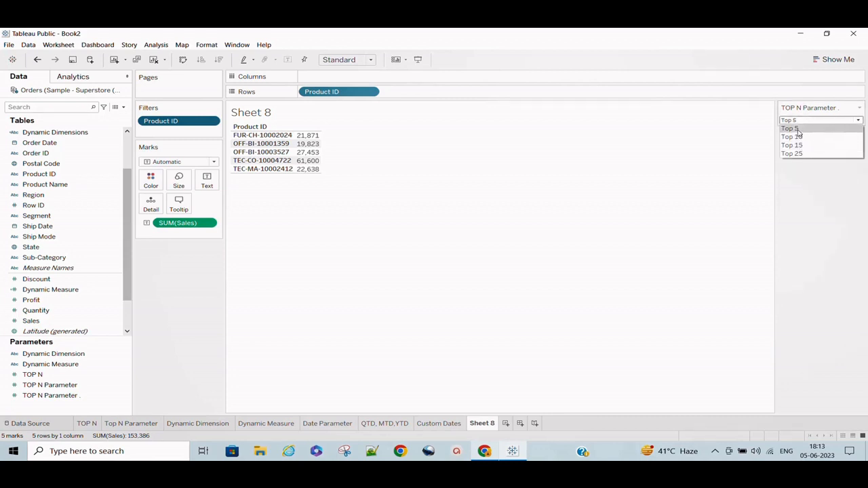
pyautogui.click(799, 132)
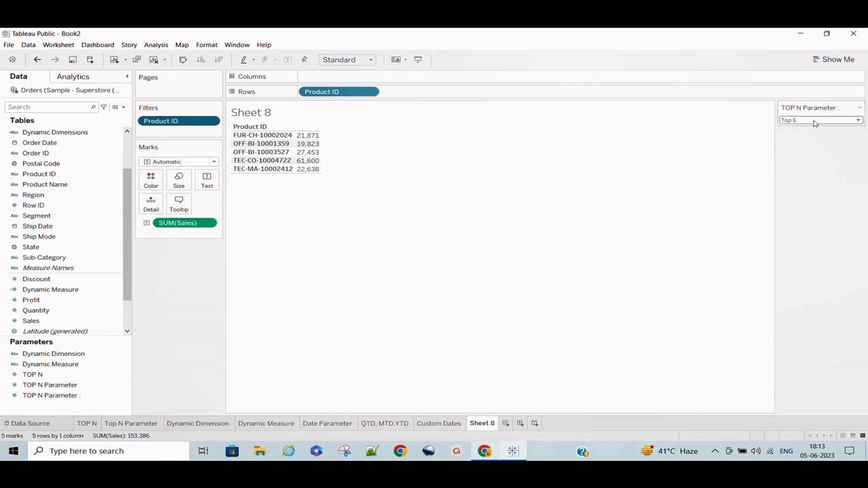
pyautogui.click(815, 123)
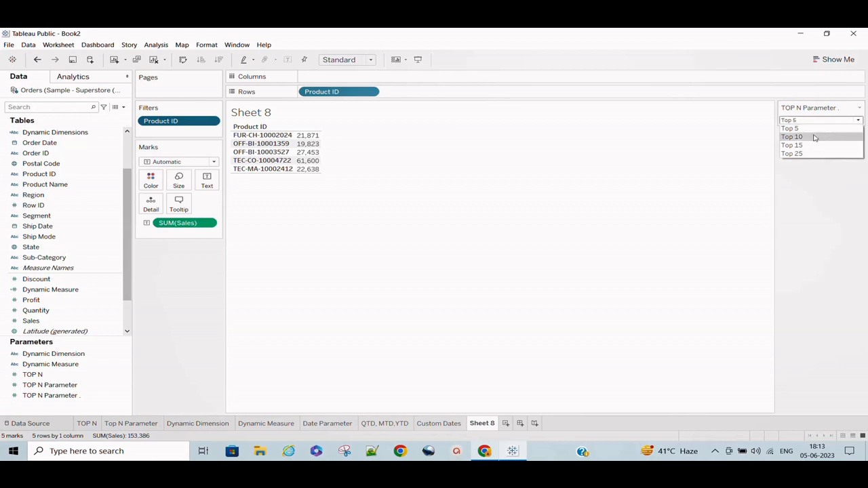
pyautogui.click(815, 137)
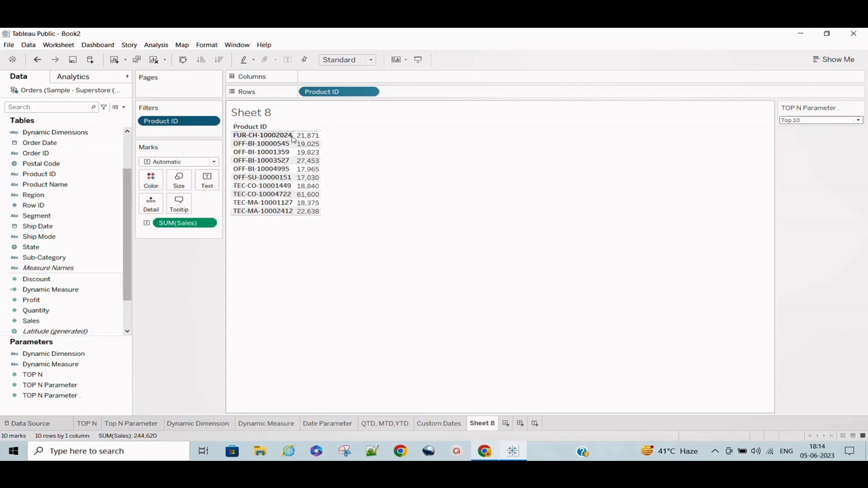
# Convert the product sales table to a horizontal bar chart and sort the products in descending order of sales
pyautogui.click(839, 60)
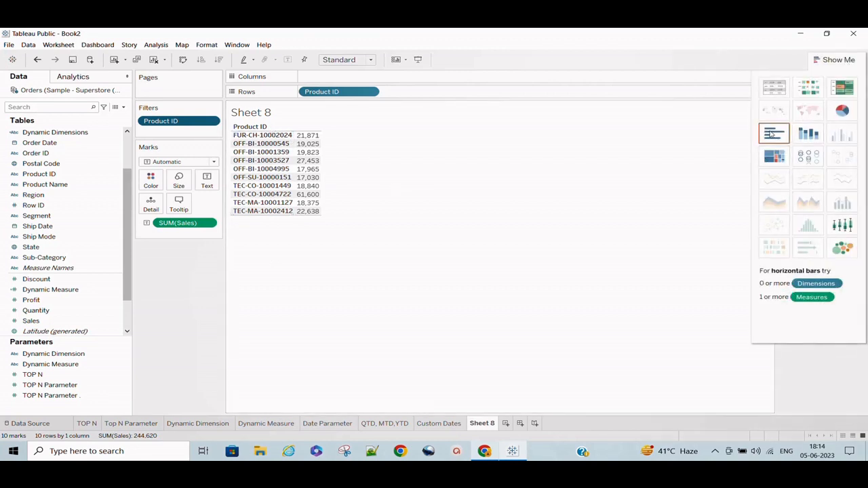
pyautogui.click(772, 134)
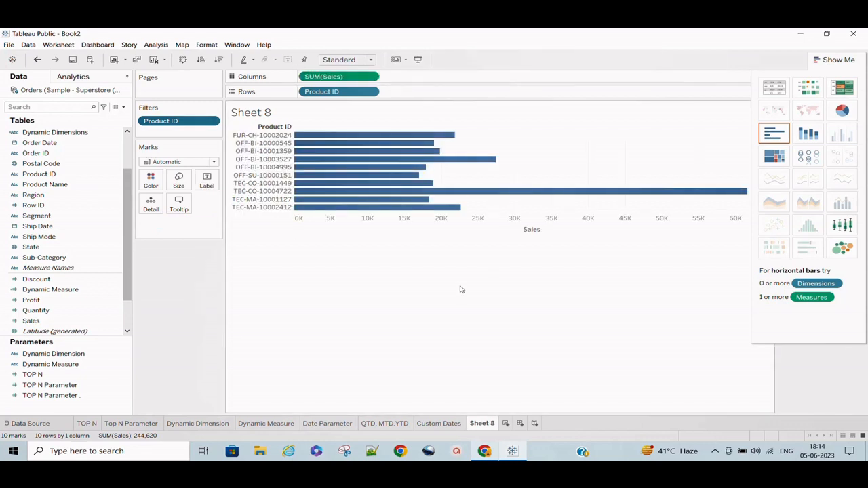
pyautogui.click(218, 60)
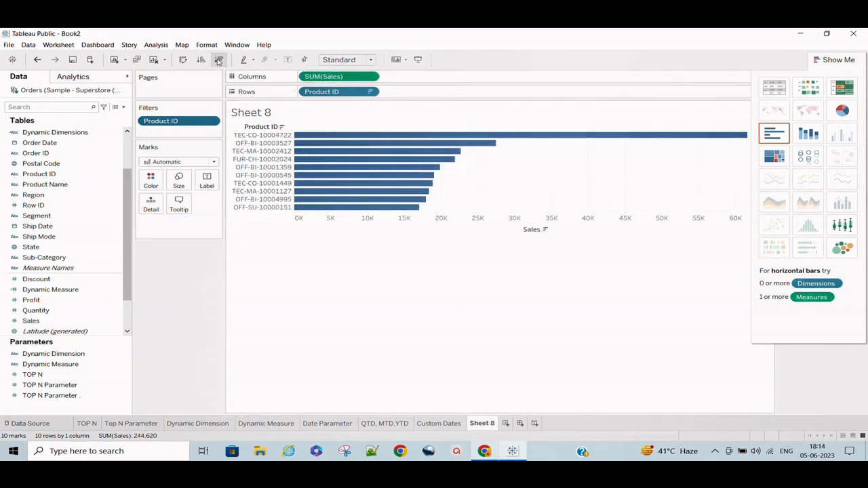
pyautogui.click(838, 59)
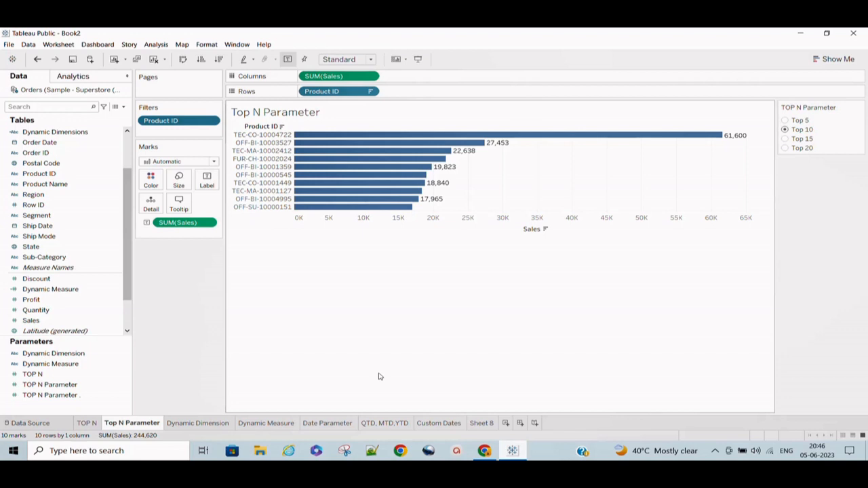
# On the Dynamic Dimension sheet, switch the Dynamic Dimension parameter to Category and back to Region
pyautogui.click(194, 424)
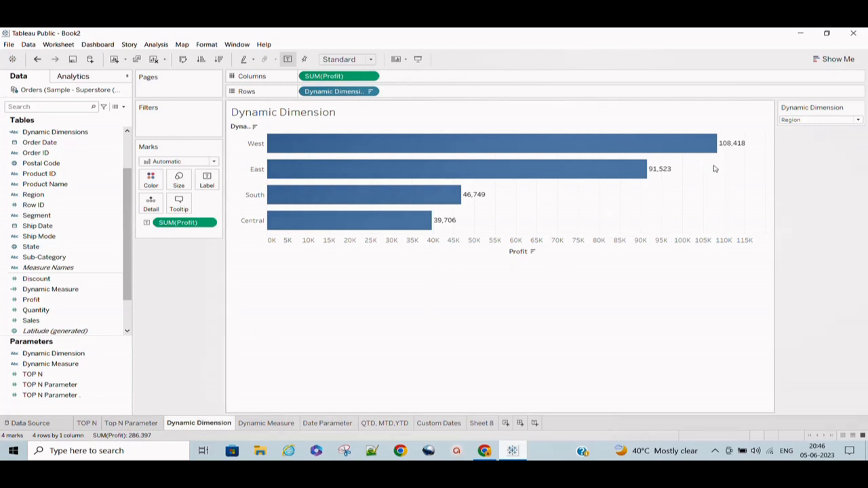
pyautogui.click(814, 121)
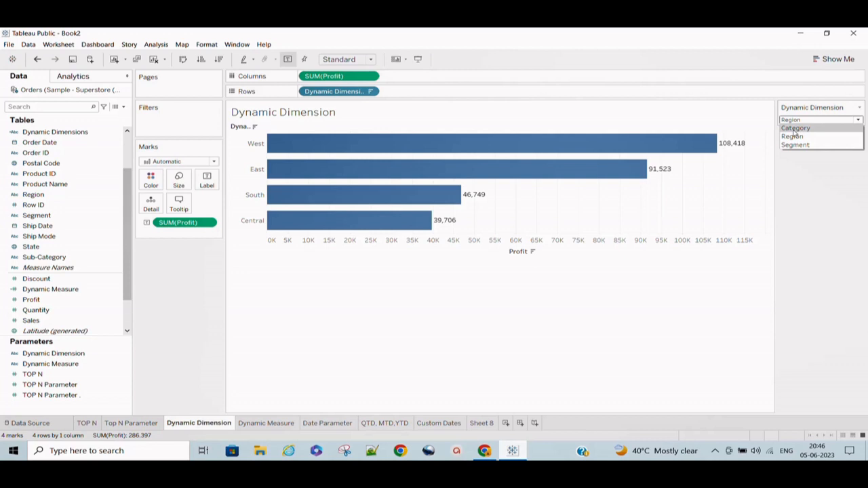
pyautogui.click(791, 133)
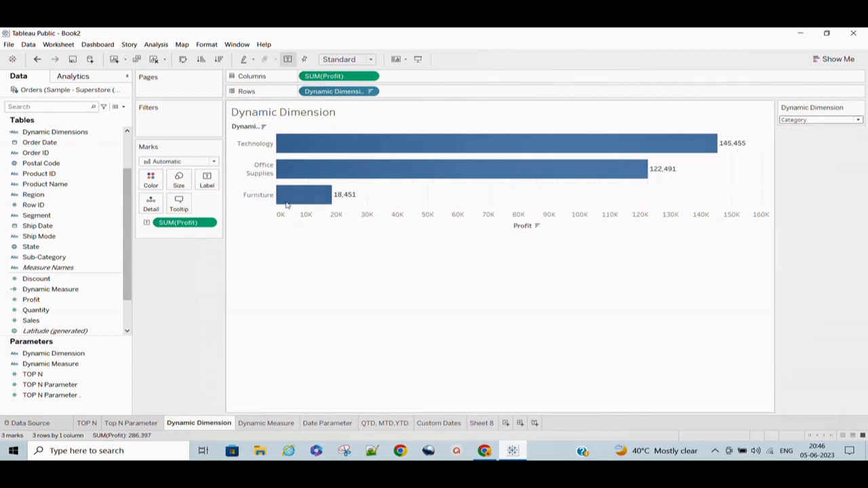
pyautogui.click(807, 121)
pyautogui.click(793, 137)
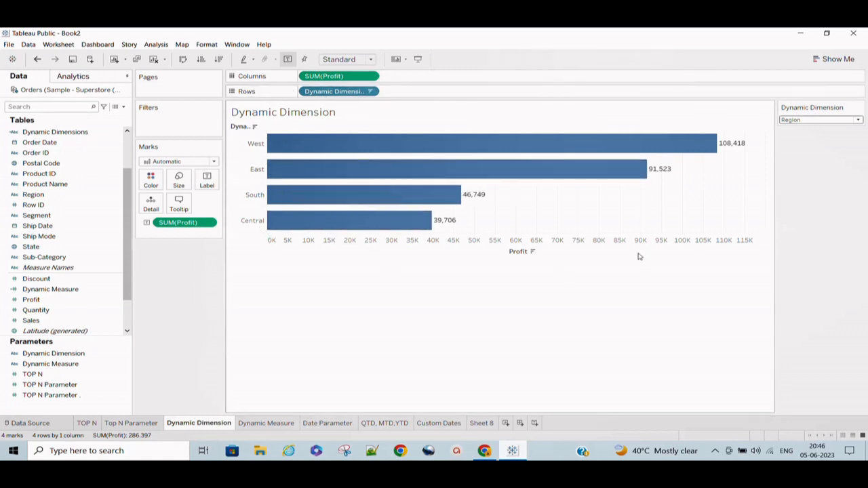
pyautogui.click(799, 120)
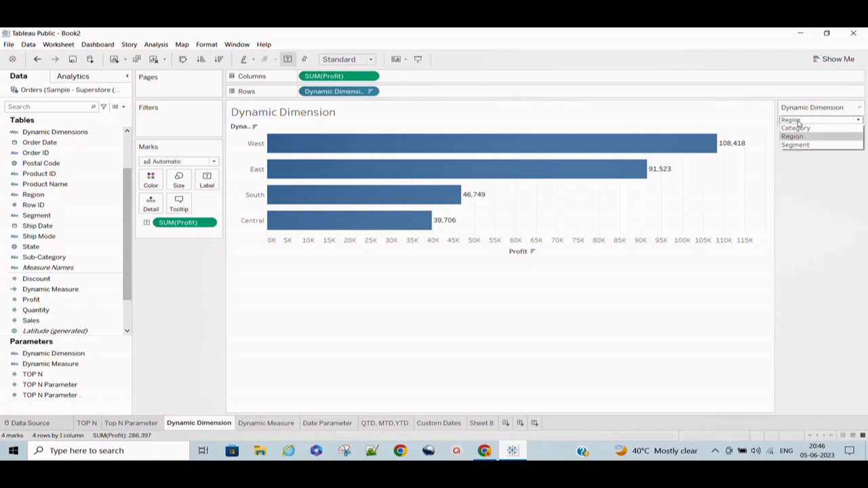
pyautogui.click(316, 349)
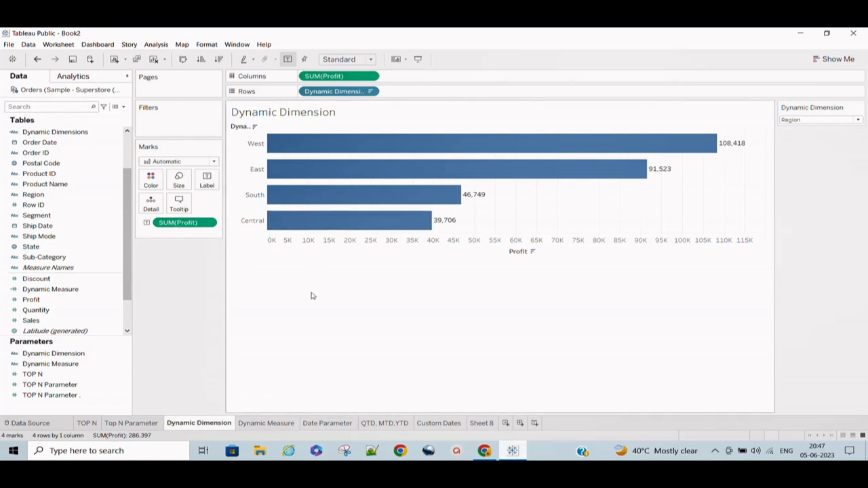
# On the Dynamic Measure sheet, set the Dynamic Dimension parameter to Category and the Dynamic Measure parameter to Sales
pyautogui.moveTo(274, 427)
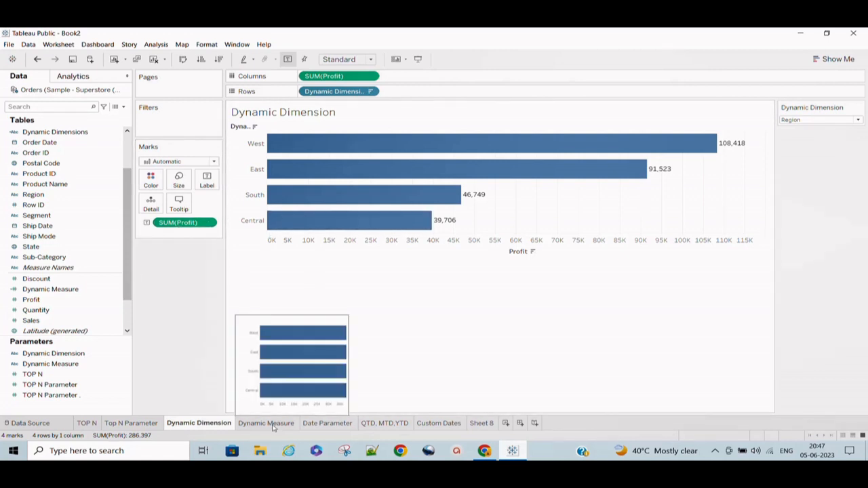
pyautogui.click(273, 423)
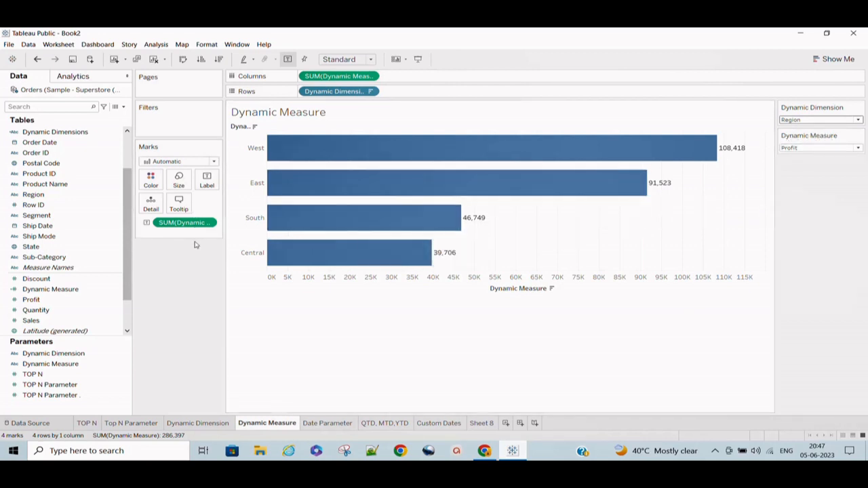
pyautogui.click(805, 148)
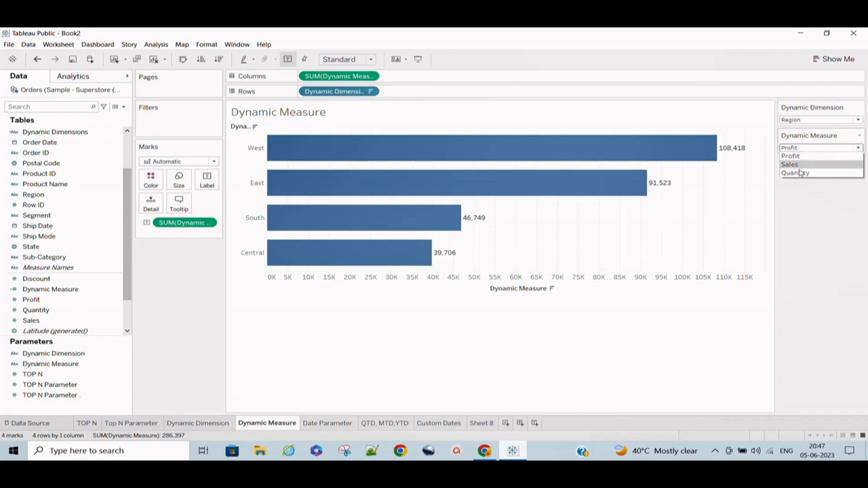
pyautogui.click(799, 125)
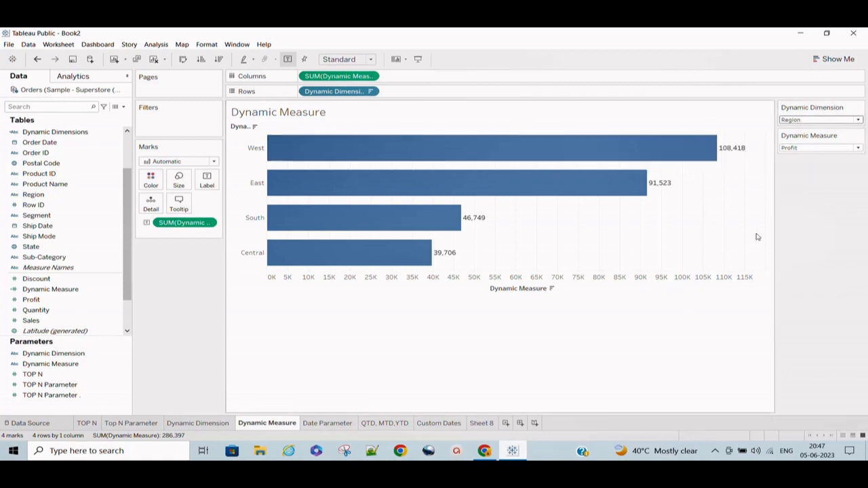
pyautogui.click(808, 122)
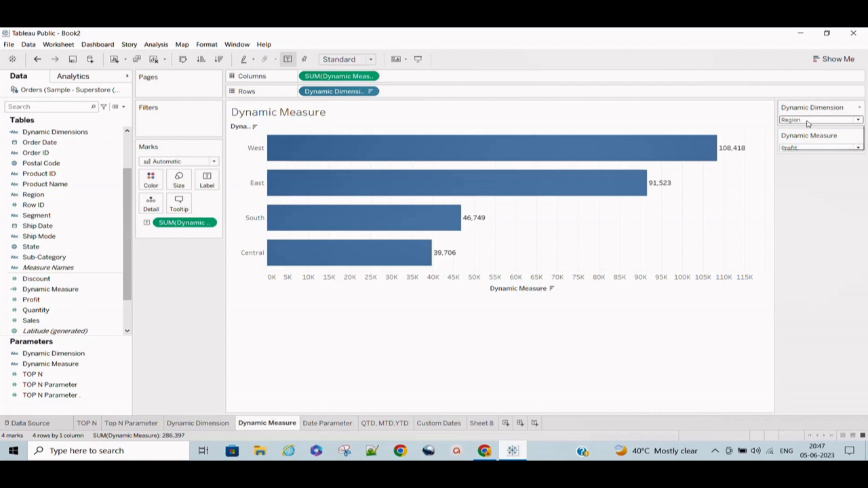
pyautogui.click(798, 122)
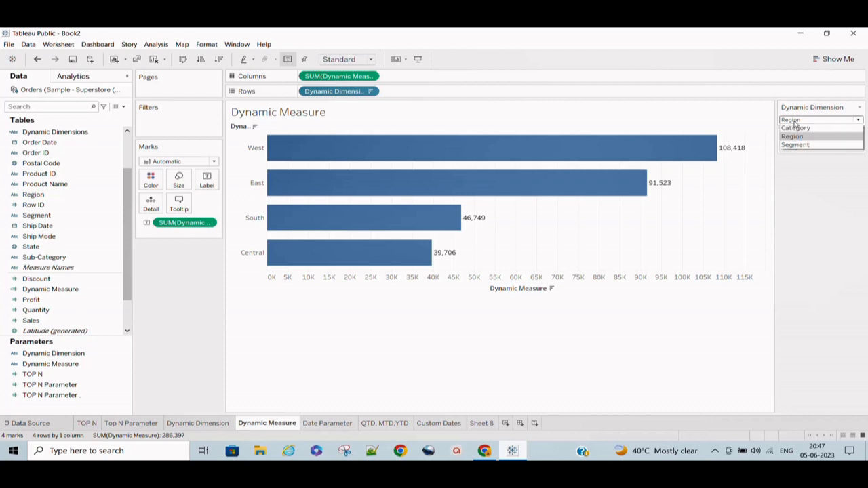
pyautogui.click(795, 129)
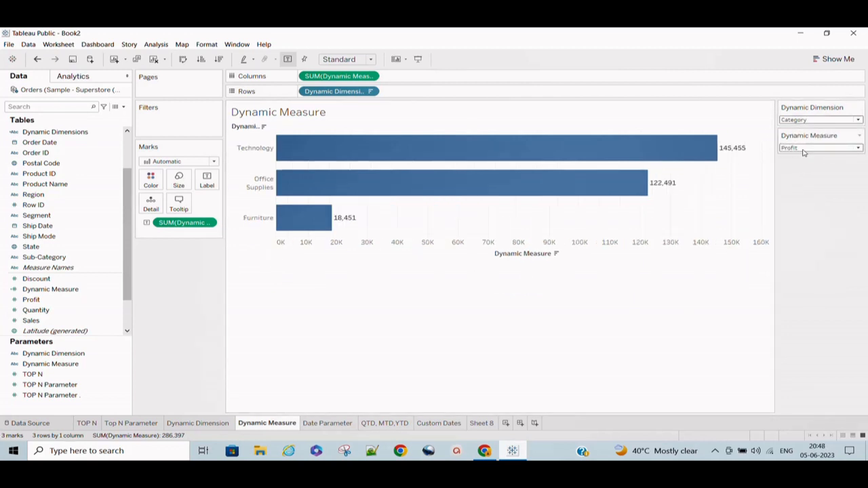
pyautogui.click(802, 148)
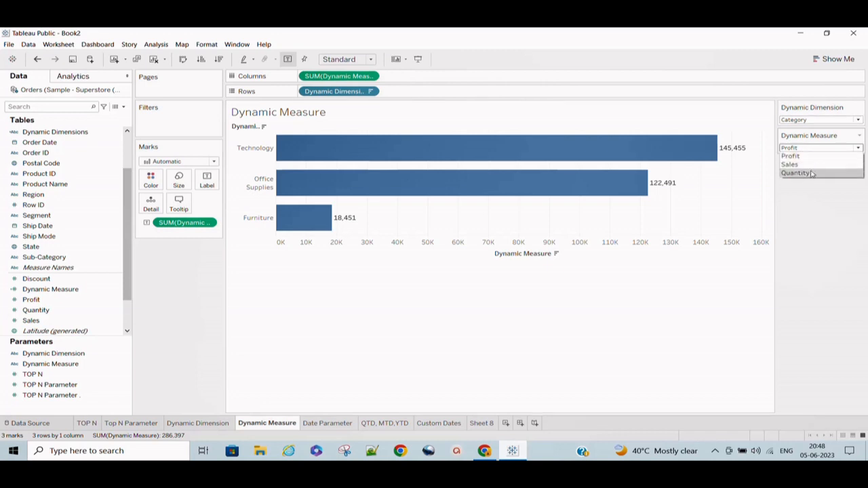
pyautogui.click(797, 168)
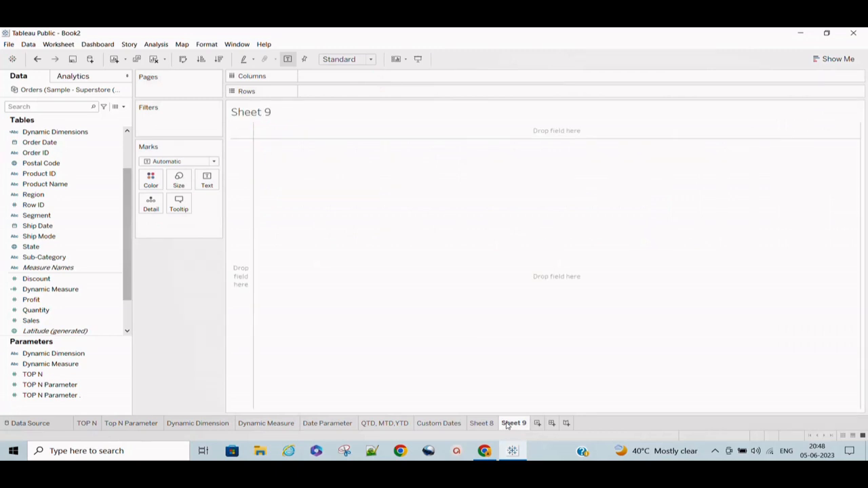
# Show the total Profit as text on a new, empty worksheet
pyautogui.click(45, 143)
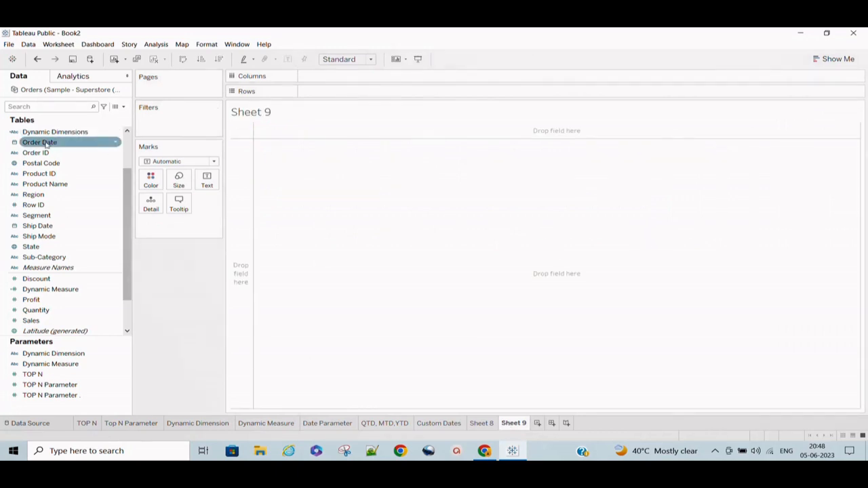
pyautogui.click(44, 257)
pyautogui.click(48, 174)
pyautogui.click(45, 248)
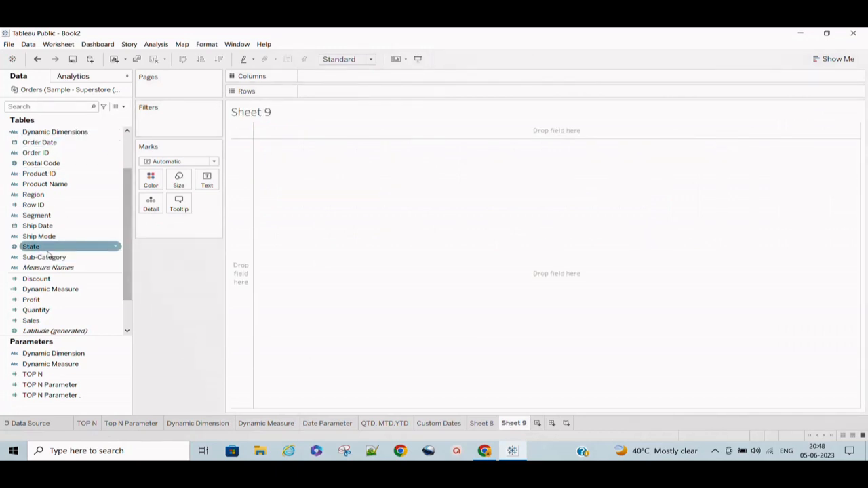
pyautogui.scroll(-1, 47, 255)
pyautogui.click(44, 248)
pyautogui.click(38, 258)
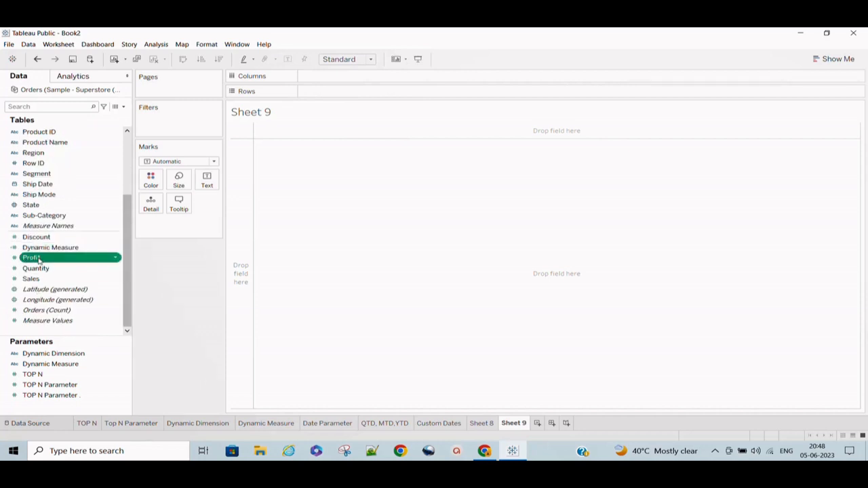
pyautogui.moveTo(39, 260); pyautogui.dragTo(214, 188)
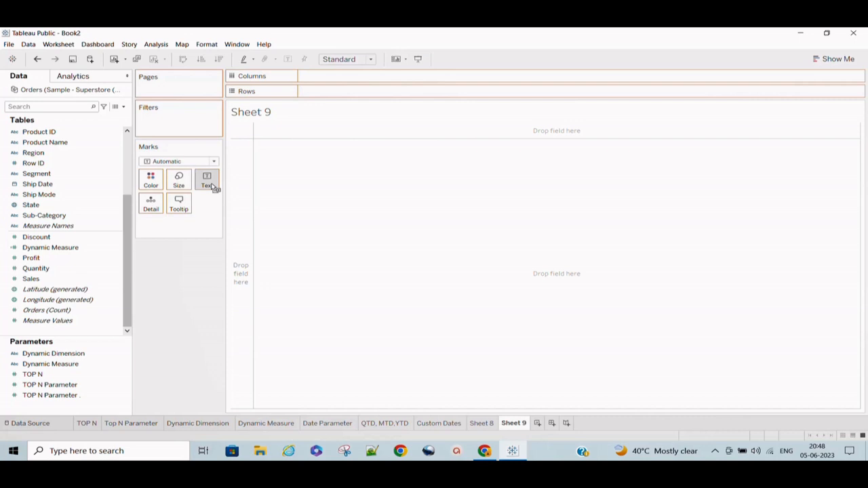
pyautogui.moveTo(214, 188); pyautogui.dragTo(213, 188)
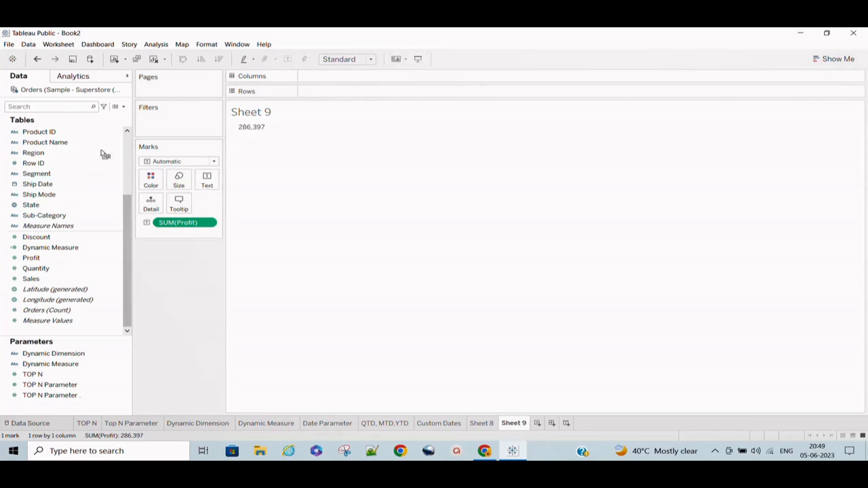
# Break the profit down by Region, Segment and Sub-Category, placing the three dimensions on the rows in that order
pyautogui.scroll(2, 57, 154)
pyautogui.scroll(2, 57, 155)
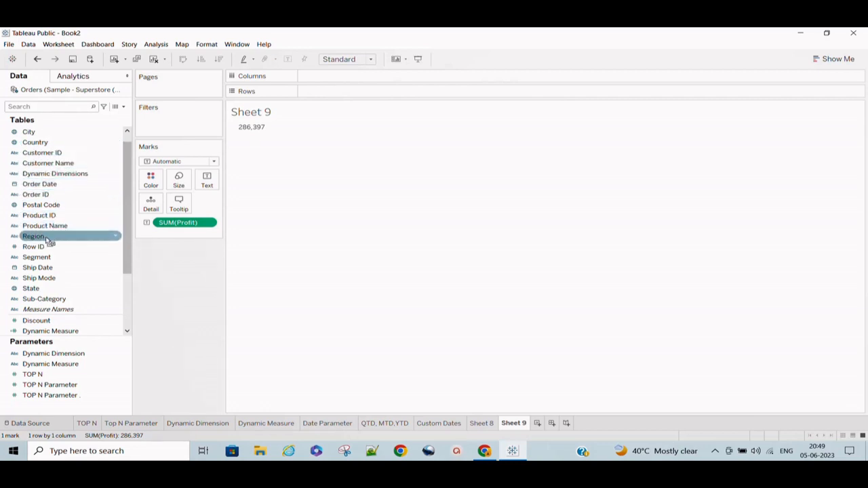
pyautogui.moveTo(49, 236); pyautogui.dragTo(332, 97)
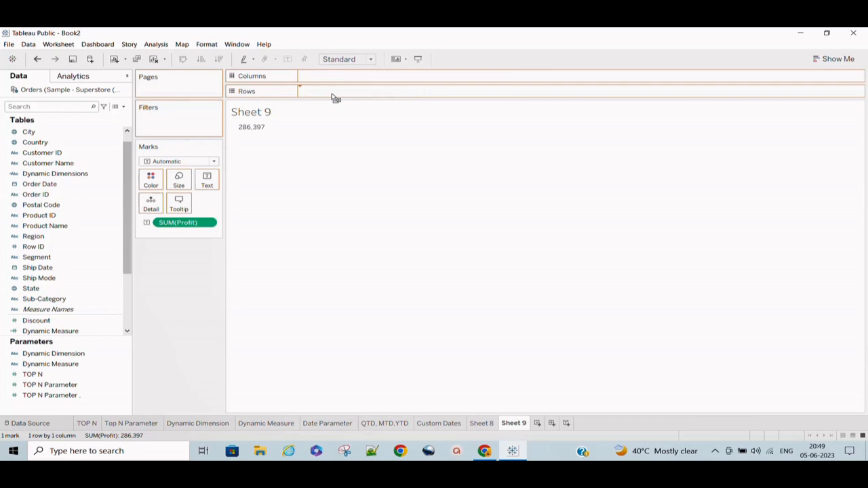
pyautogui.click(64, 259)
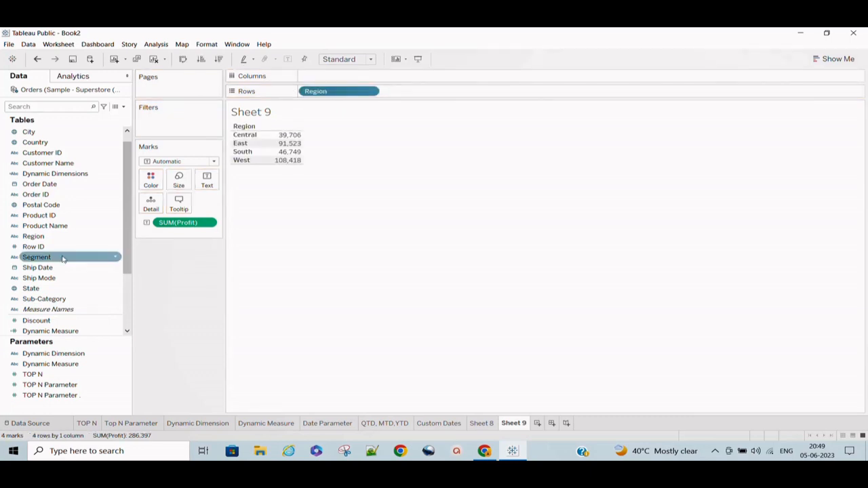
pyautogui.moveTo(53, 263); pyautogui.dragTo(426, 95)
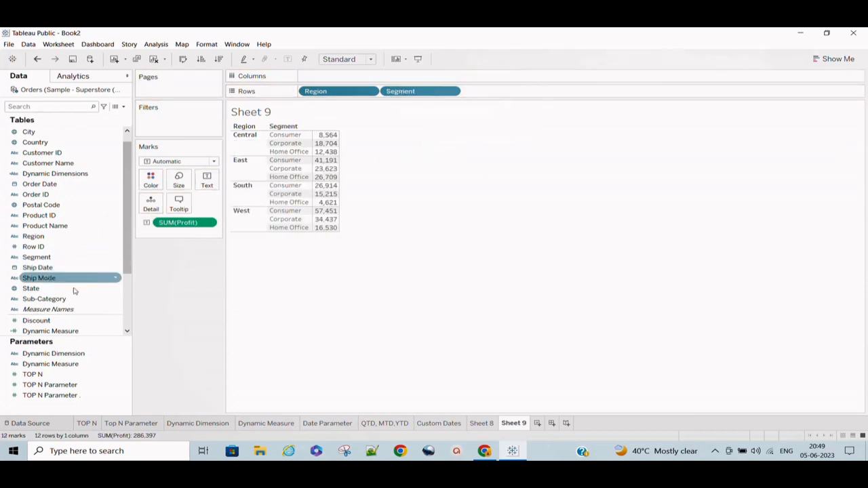
pyautogui.moveTo(68, 298); pyautogui.dragTo(490, 95)
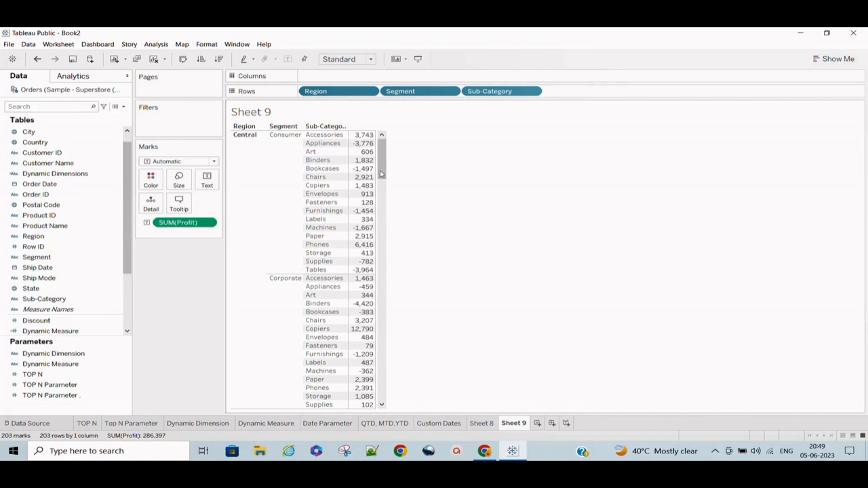
pyautogui.moveTo(381, 173); pyautogui.dragTo(388, 124)
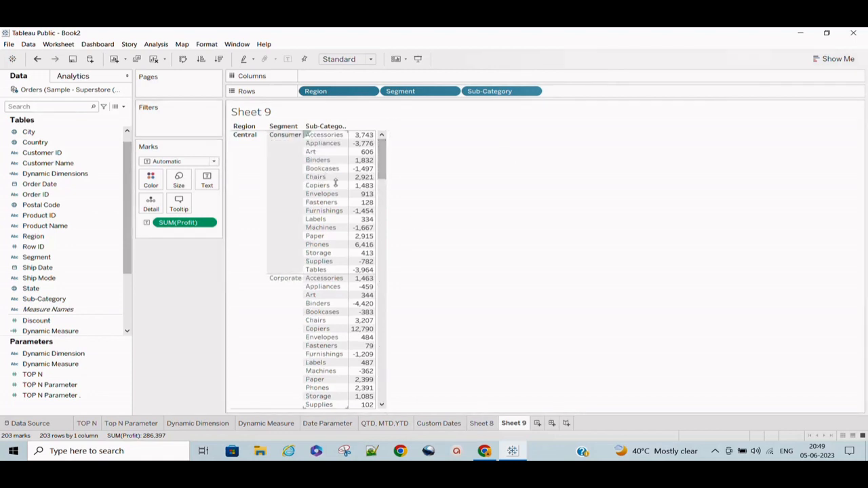
pyautogui.moveTo(363, 196)
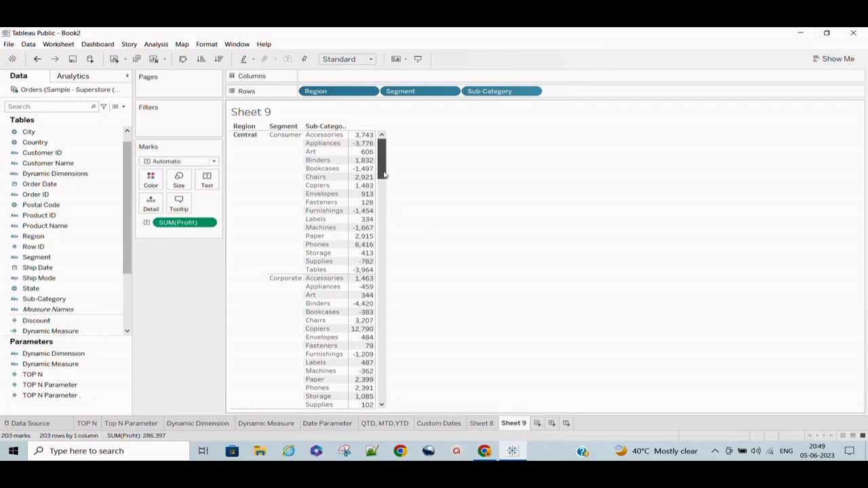
pyautogui.moveTo(382, 174); pyautogui.dragTo(359, 163)
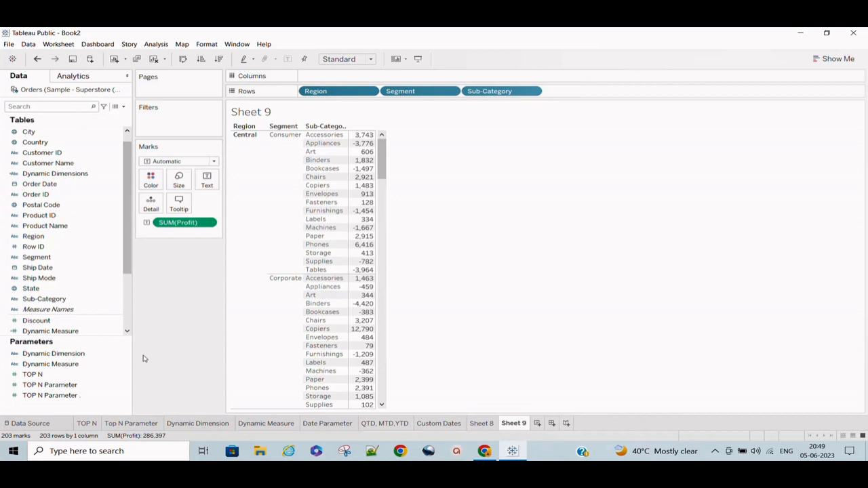
# Create a new parameter named "Dynamic Dimension Parameter"
pyautogui.click(124, 107)
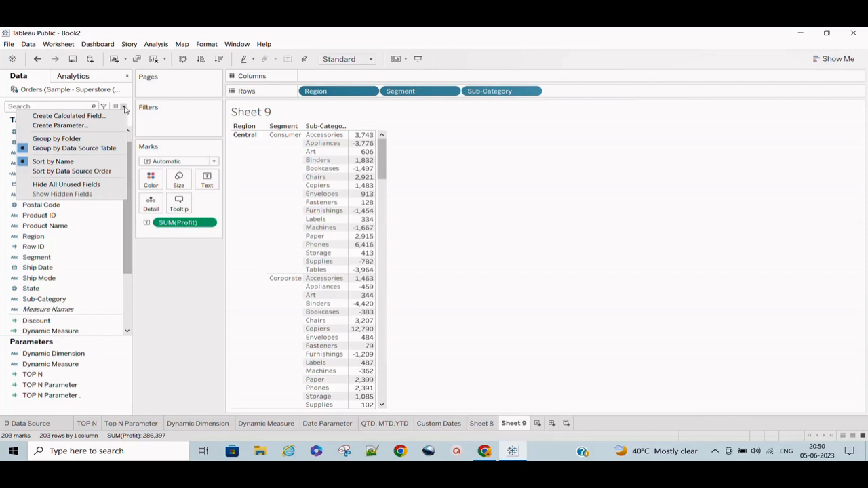
pyautogui.click(80, 126)
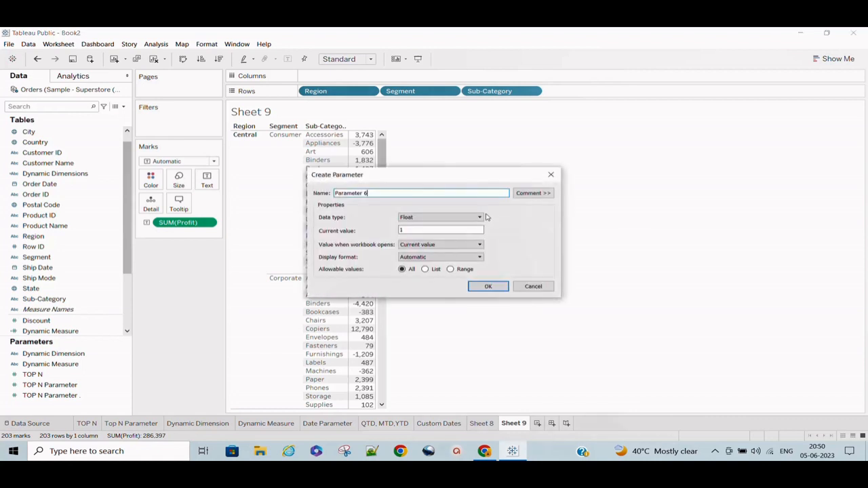
pyautogui.moveTo(436, 177); pyautogui.dragTo(568, 160)
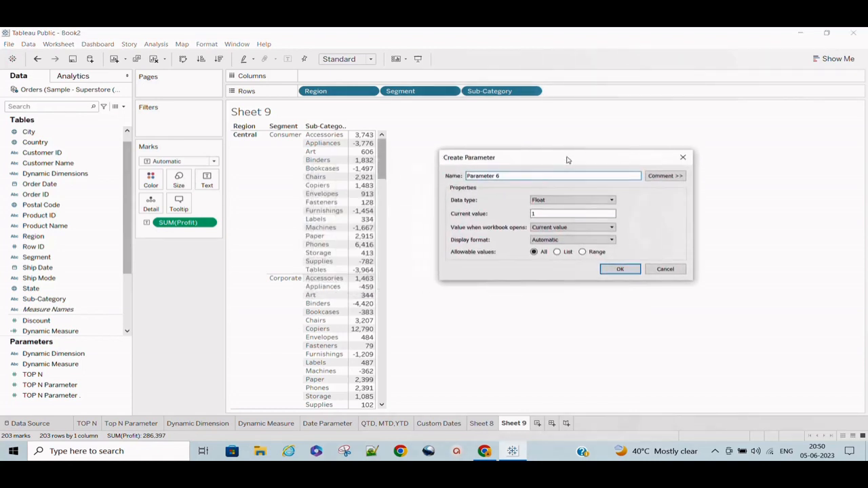
pyautogui.moveTo(512, 176); pyautogui.dragTo(364, 170)
pyautogui.press('BackSpace')
pyautogui.write('Dynamic Dimension Parameter')
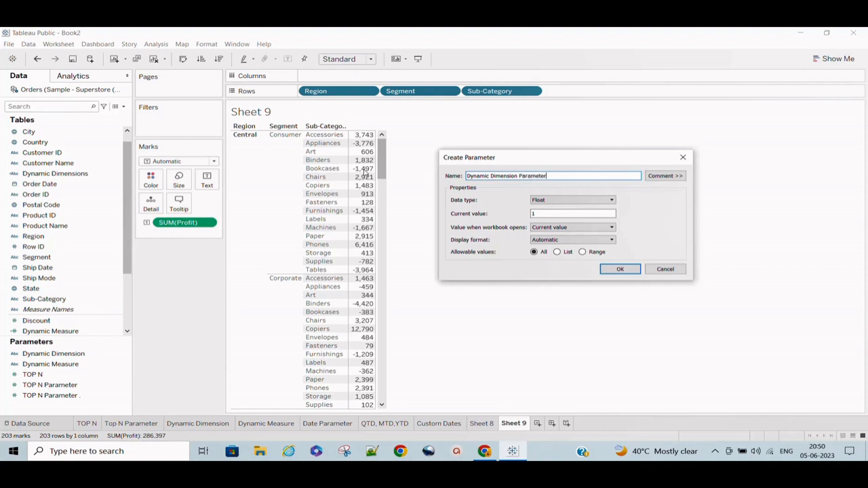
# Set the new parameter's data type to String and restrict its allowable values to a list
pyautogui.click(549, 202)
pyautogui.click(545, 221)
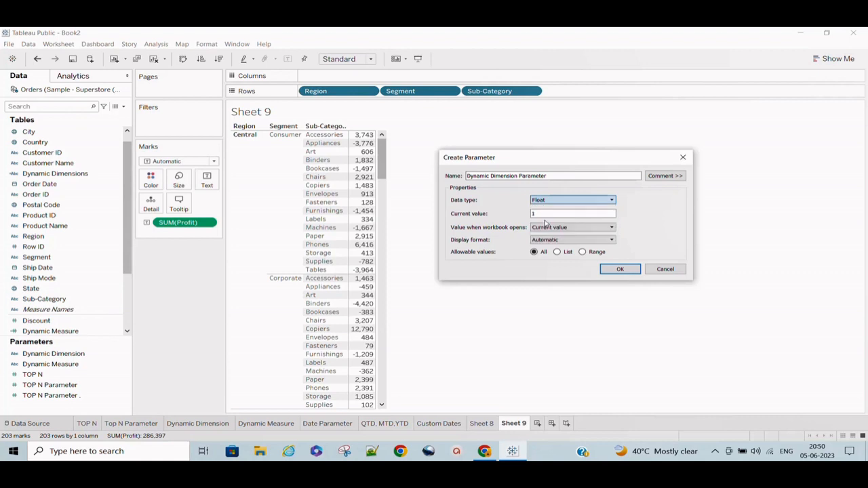
pyautogui.click(568, 252)
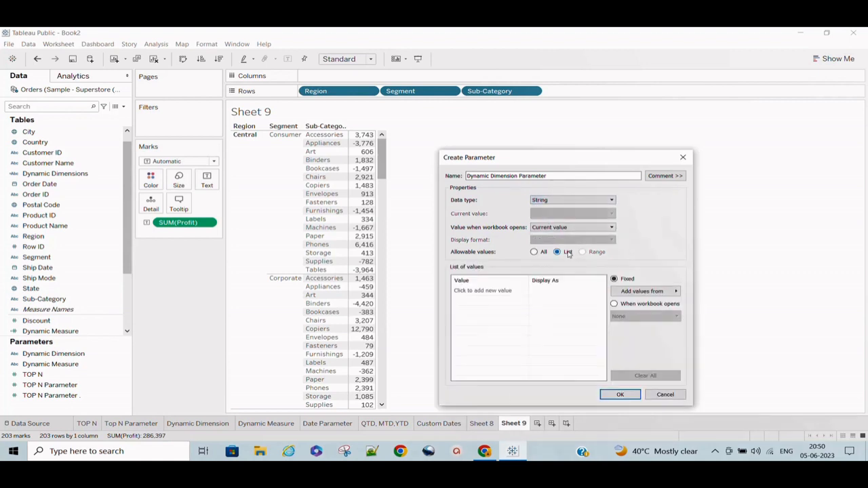
# Enter Region, Segment and Sub-Category as the parameter's list values and create the parameter
pyautogui.click(474, 291)
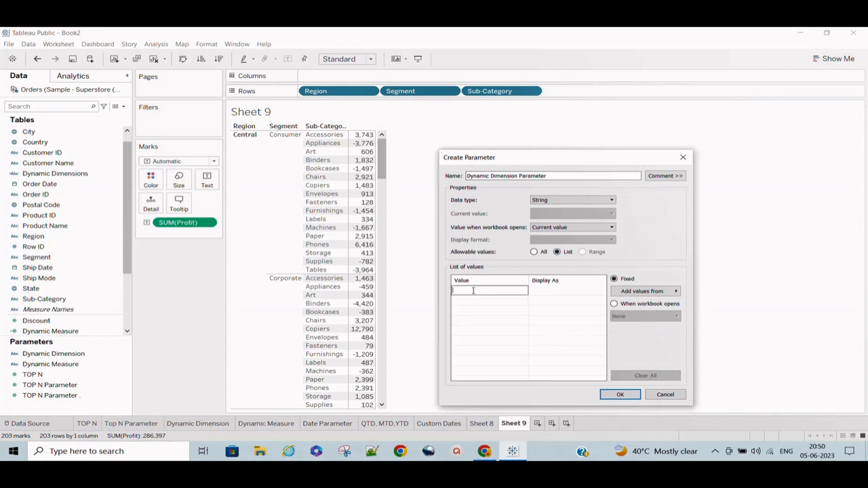
pyautogui.write('Region')
pyautogui.click(463, 299)
pyautogui.write('SE')
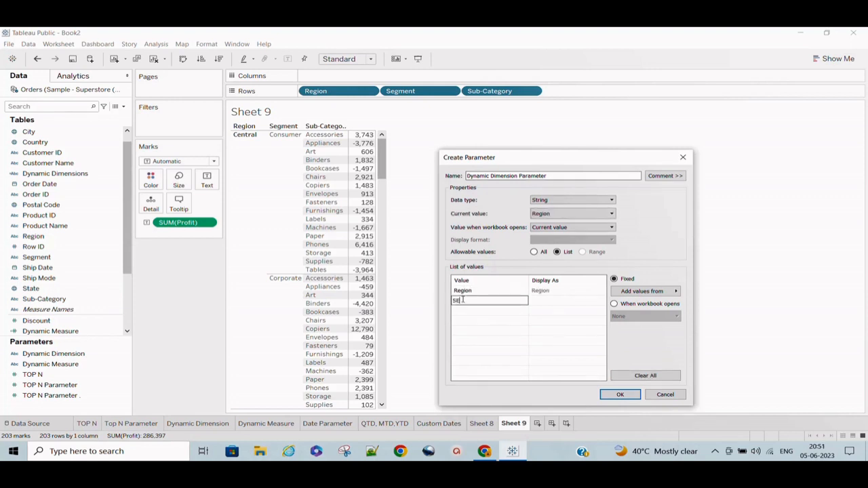
pyautogui.write('gment')
pyautogui.click(467, 313)
pyautogui.click(464, 302)
pyautogui.write('Segment')
pyautogui.click(465, 314)
pyautogui.write('Sub')
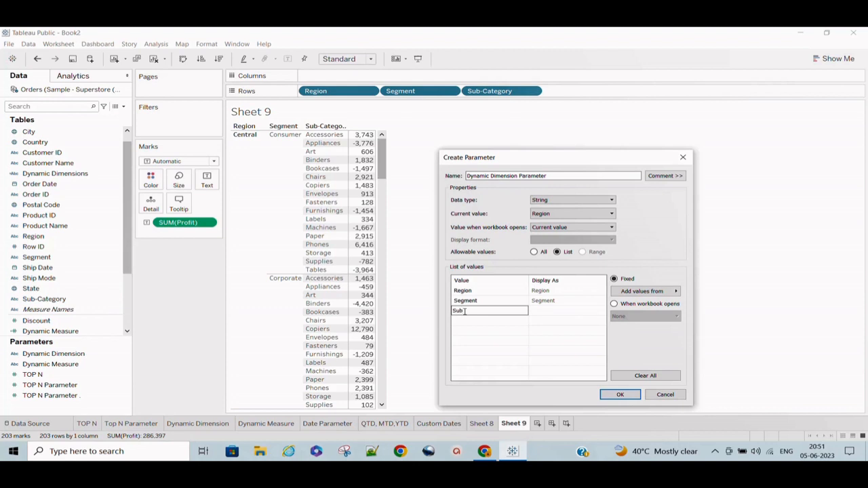
pyautogui.write('-Category')
pyautogui.click(535, 332)
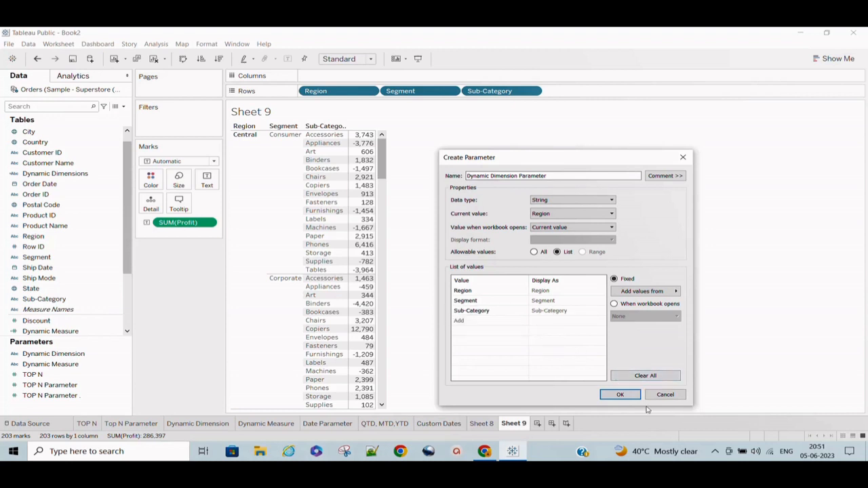
pyautogui.click(620, 395)
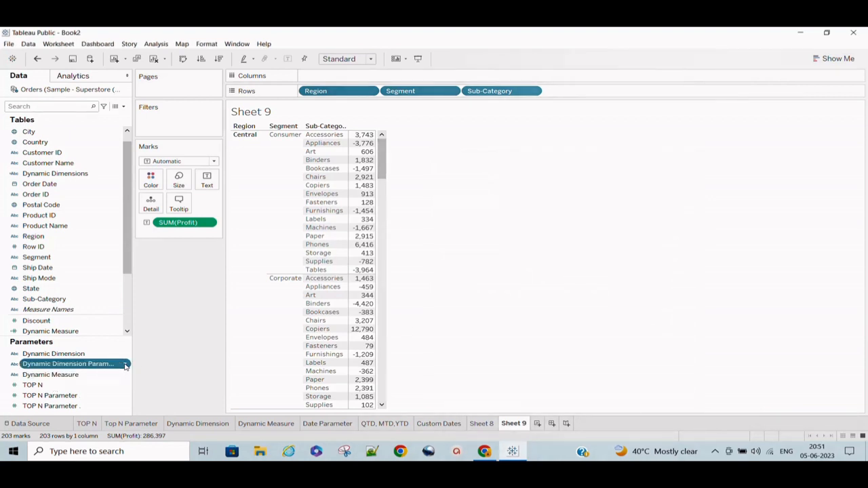
# Show the Dynamic Dimension Parameter control on the sheet and set it to Segment
pyautogui.click(125, 366)
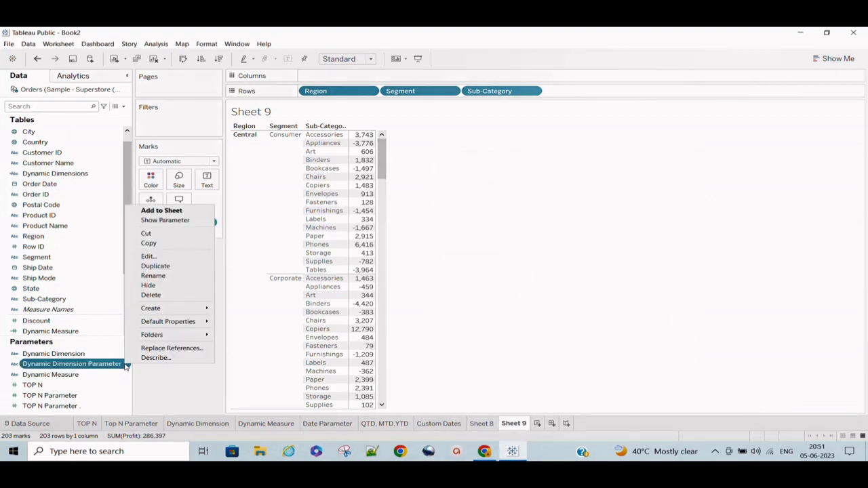
pyautogui.click(171, 220)
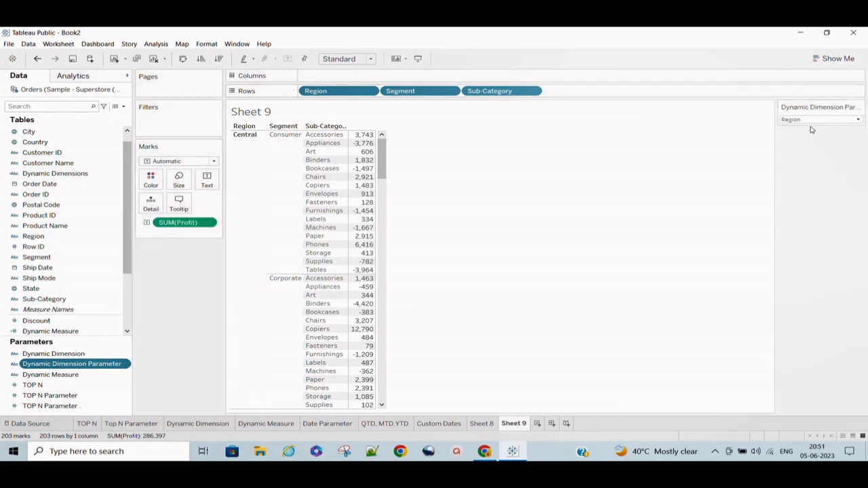
pyautogui.click(809, 120)
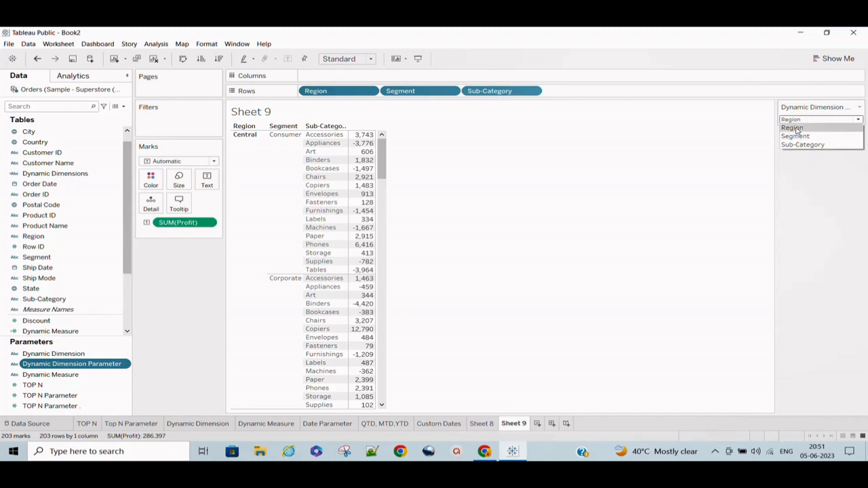
pyautogui.click(797, 129)
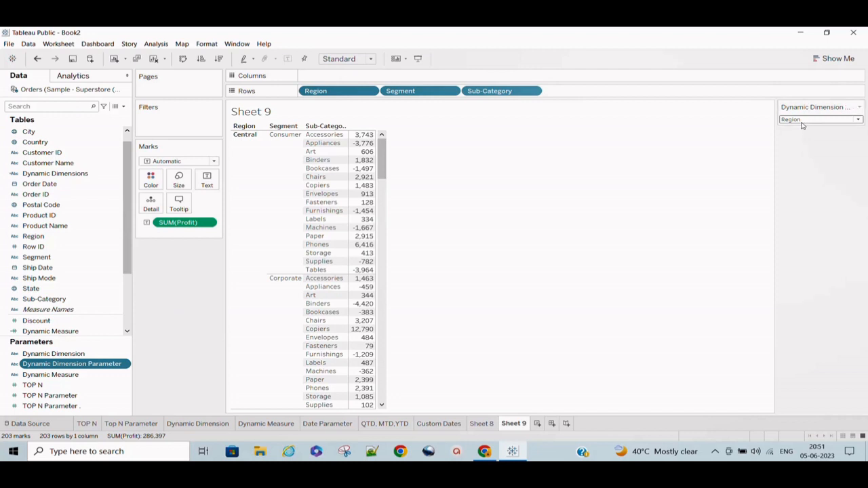
pyautogui.click(803, 121)
pyautogui.click(803, 139)
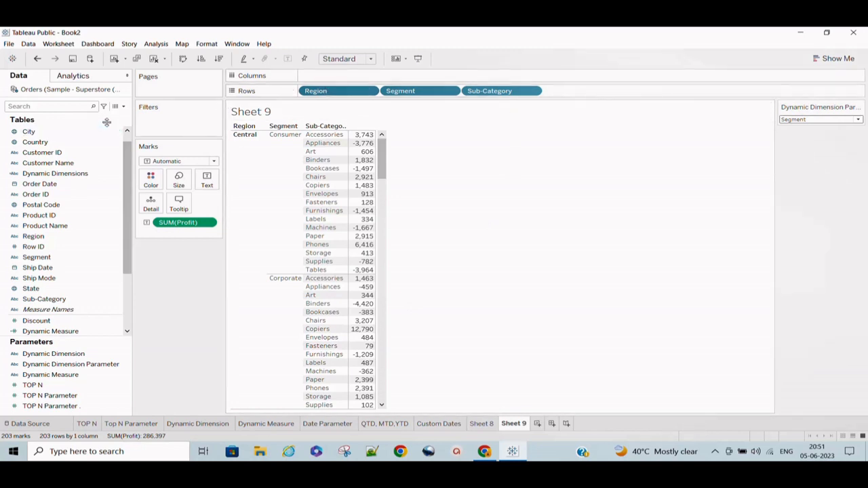
# Create a calculated field and start its formula with Case [Dynamic Dimension Parameter]
pyautogui.click(125, 107)
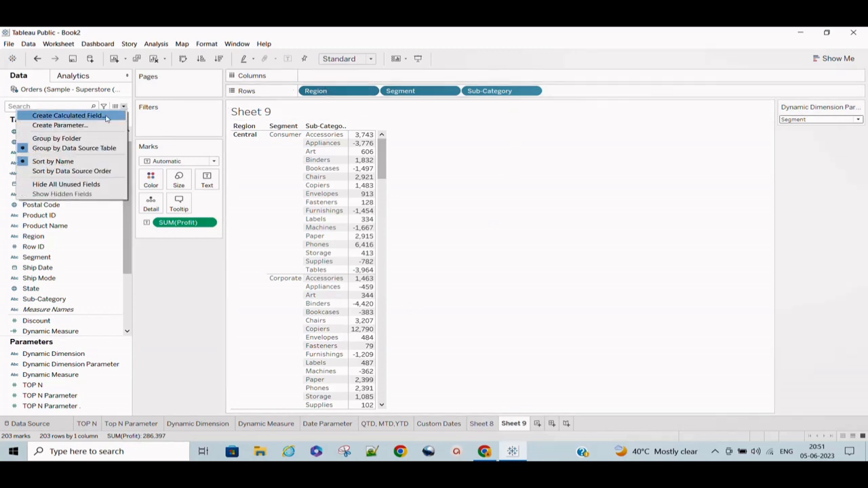
pyautogui.click(104, 116)
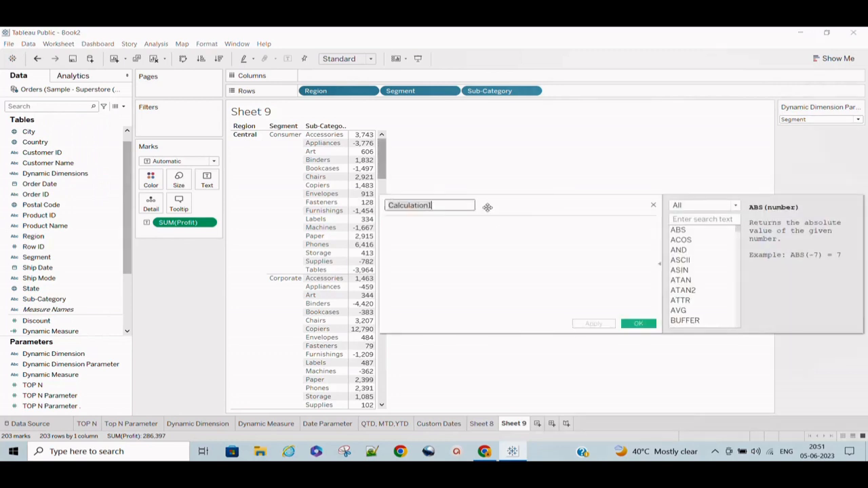
pyautogui.moveTo(500, 206); pyautogui.dragTo(551, 207)
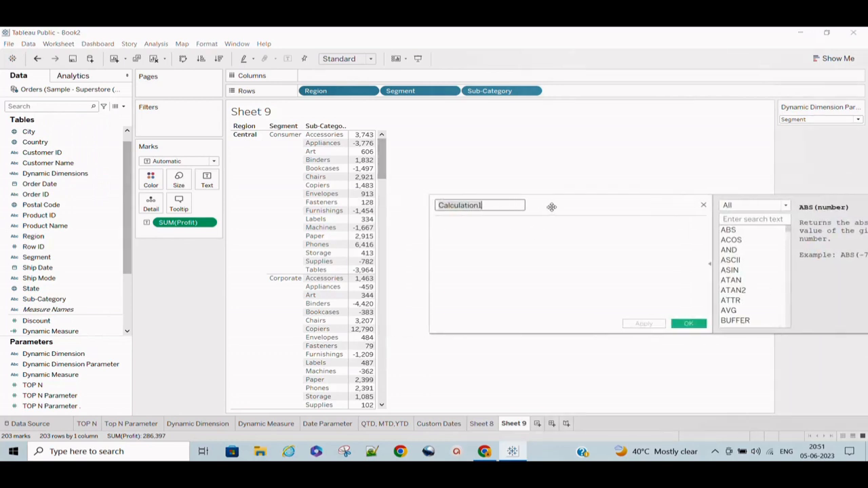
pyautogui.click(458, 227)
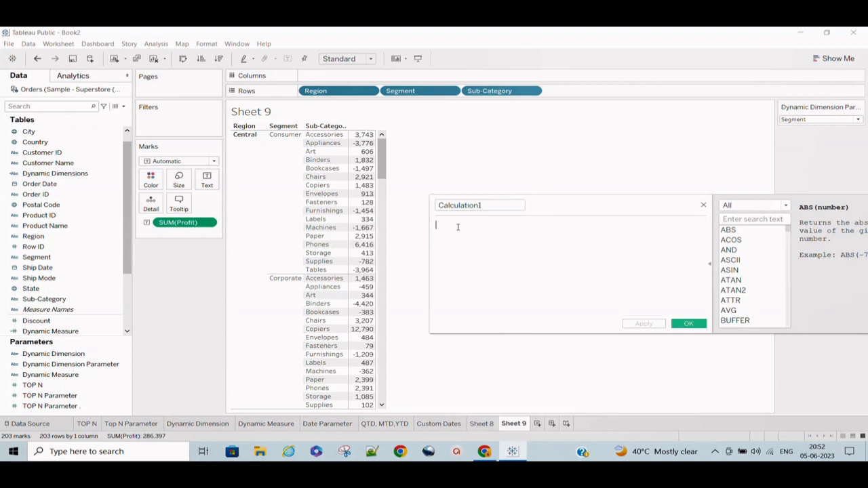
pyautogui.write('Case dynam')
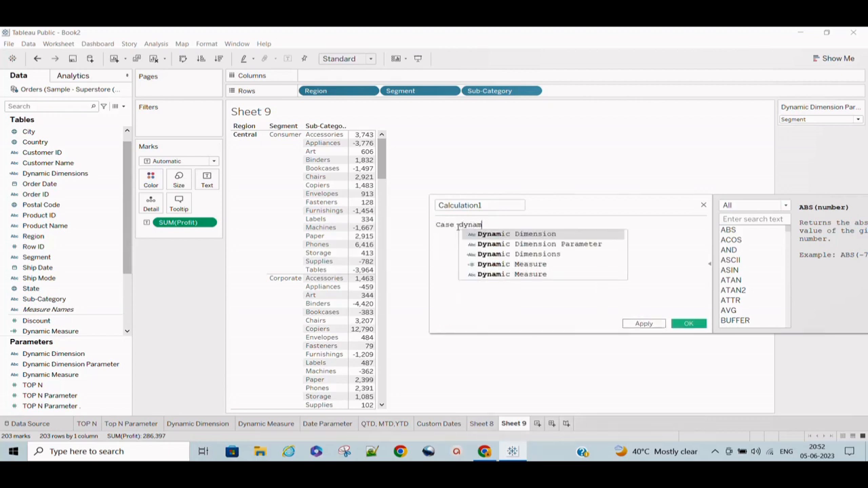
pyautogui.write('i')
pyautogui.press('Down')
pyautogui.press('Return')
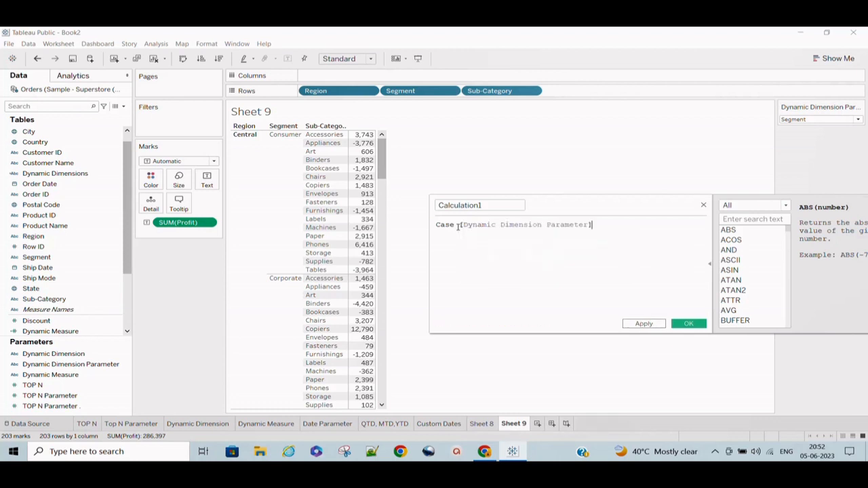
# Add a branch to the CASE formula that returns the [Region] field for the value "Region"
pyautogui.write('when "Region" THEN')
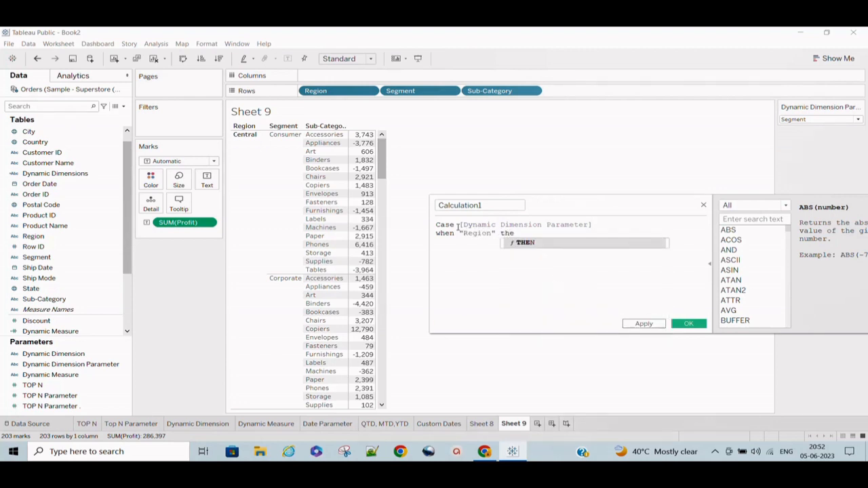
pyautogui.write(' reg')
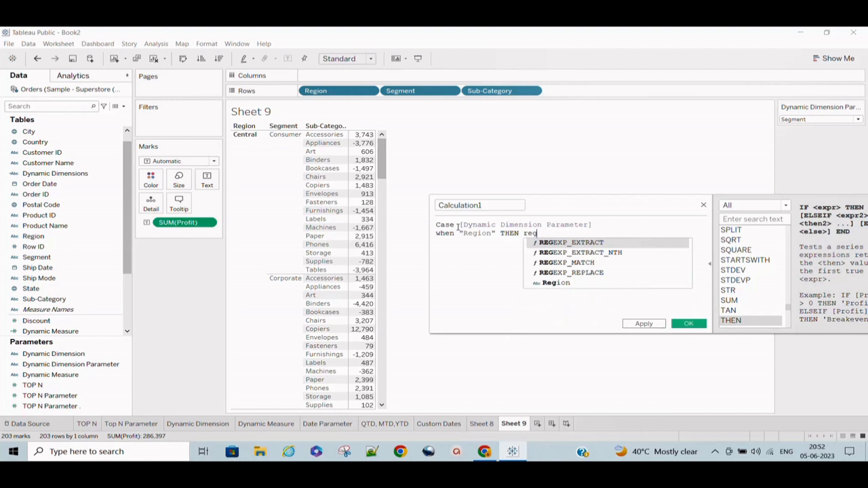
pyautogui.press('Down')
pyautogui.press('Down')
pyautogui.press('Down')
pyautogui.press('Down')
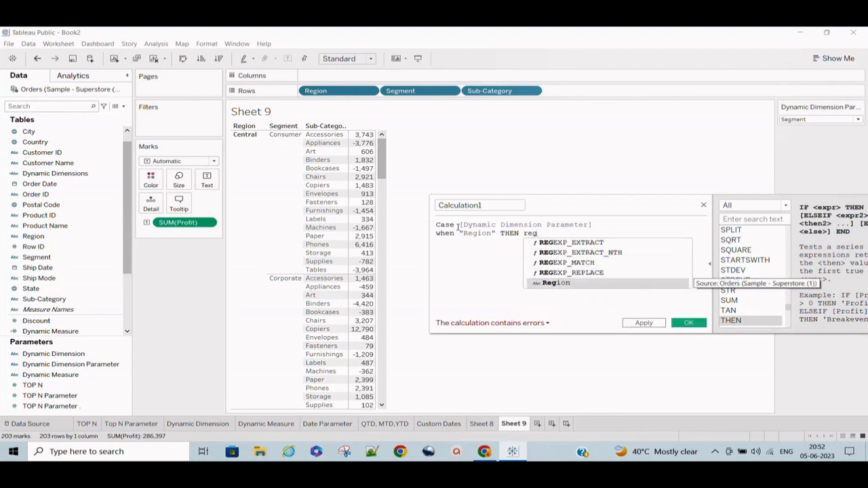
pyautogui.press('Return')
# Add a branch to the CASE formula that returns the [Segment] field for the value "Segment"
pyautogui.write('when ')
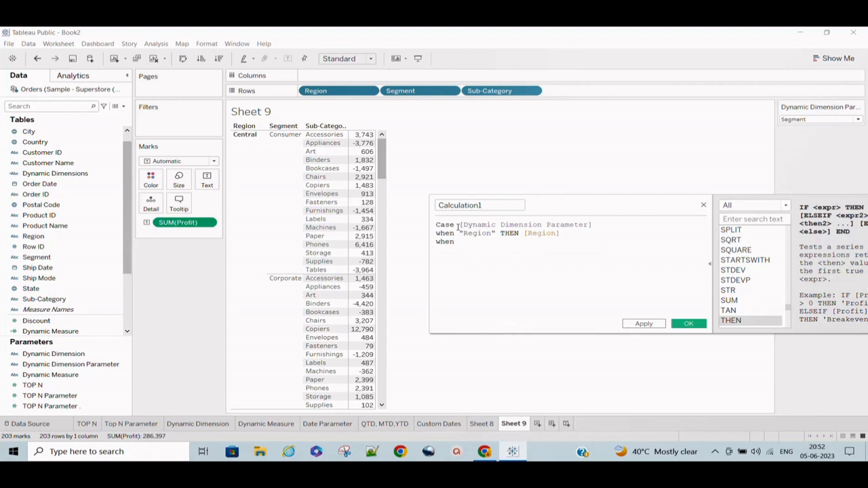
pyautogui.write('""Segm')
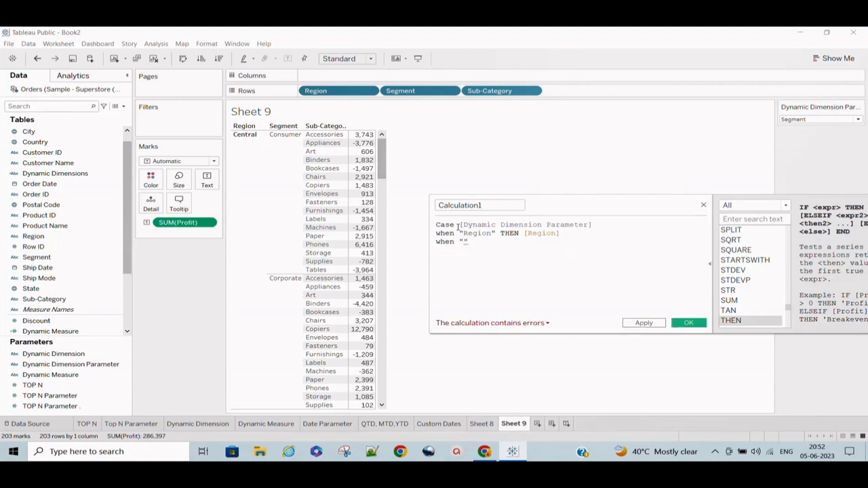
pyautogui.write('ent')
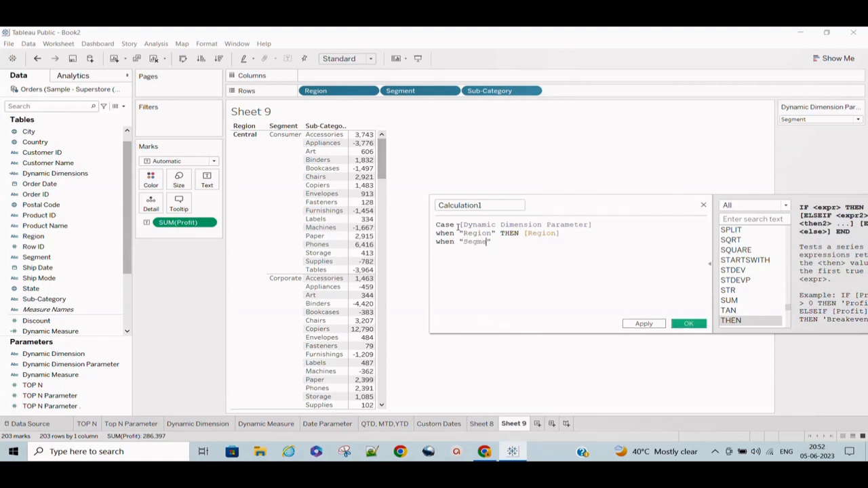
pyautogui.write('THEN')
pyautogui.write(' dse')
pyautogui.press('BackSpace')
pyautogui.press('BackSpace')
pyautogui.press('BackSpace')
pyautogui.write('seg')
pyautogui.press('Return')
# Add a branch returning [Sub-Category] for the value "Sub-Category" and close the CASE formula with END
pyautogui.write('when ')
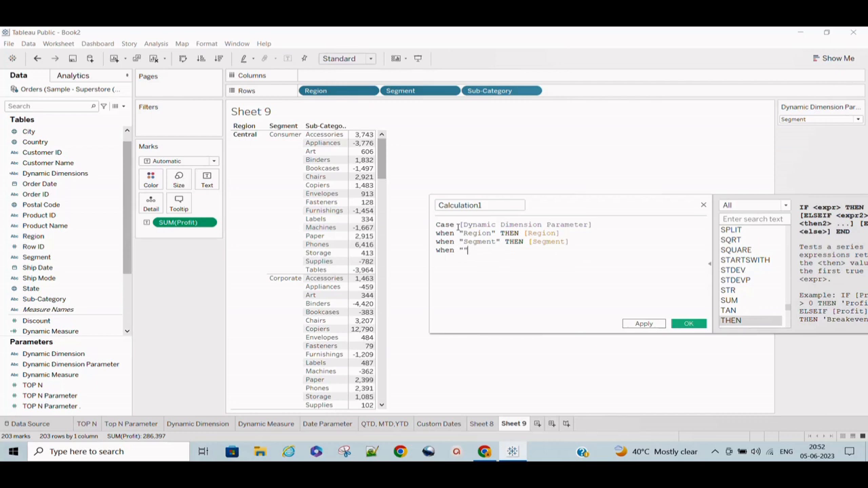
pyautogui.write('"Sub-Category')
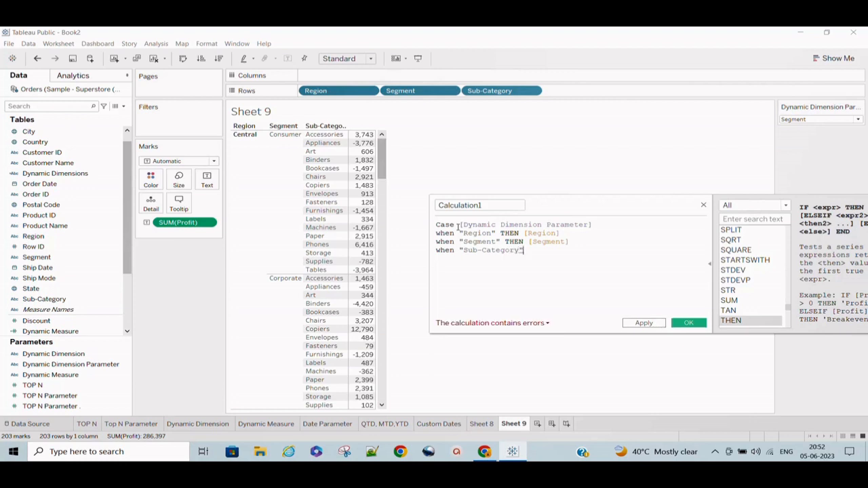
pyautogui.write(' th')
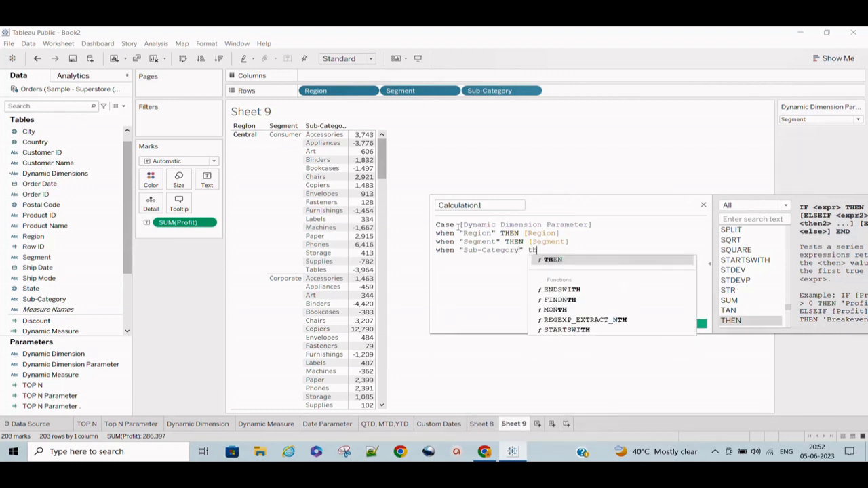
pyautogui.press('Return')
pyautogui.write('sub')
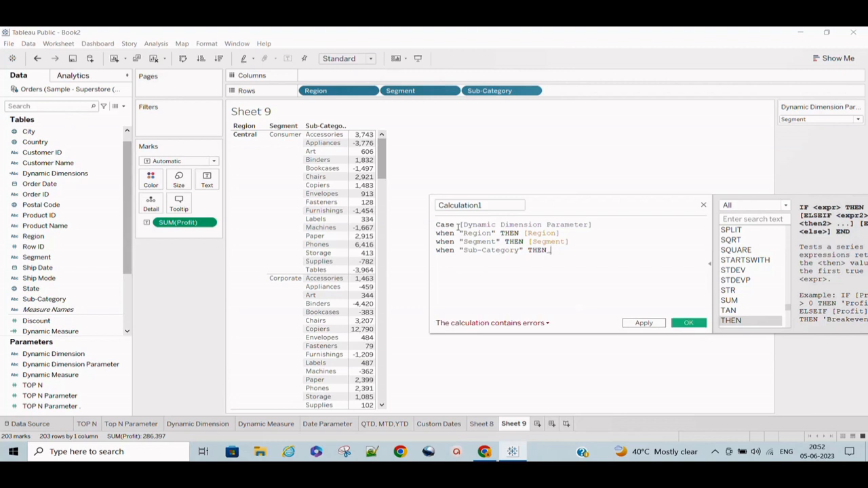
pyautogui.press('Return')
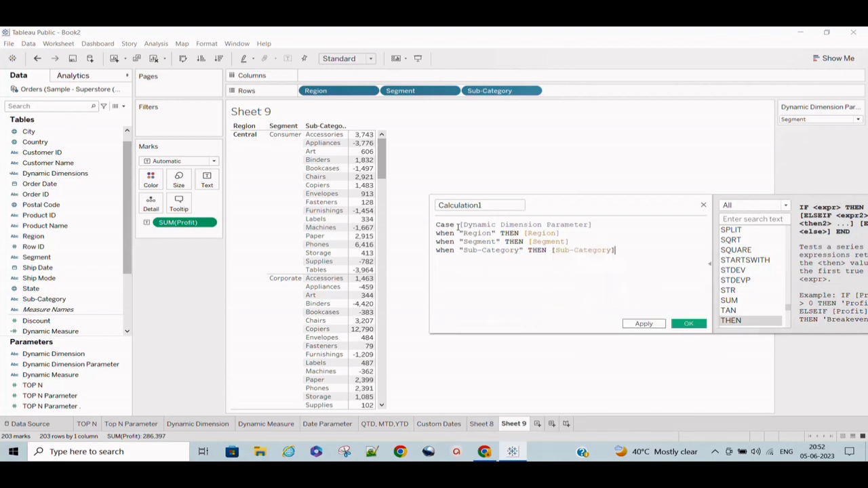
pyautogui.write('en')
pyautogui.press('Return')
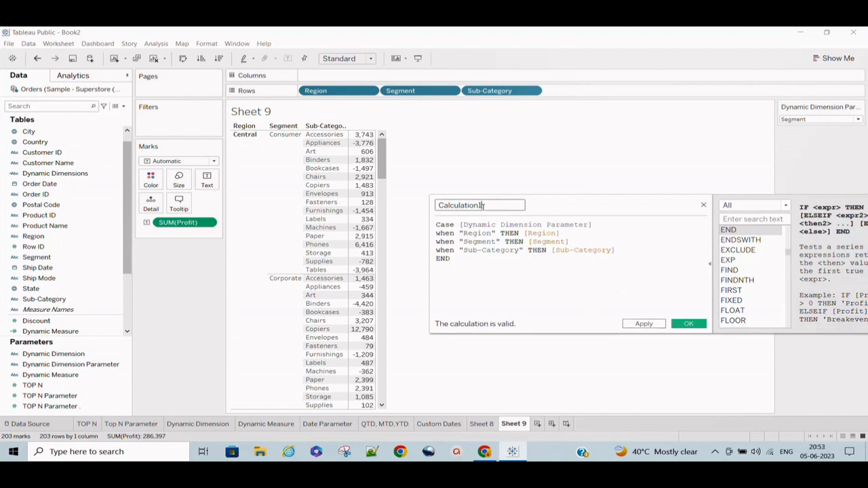
# Save the calculated field under the name "Dynamic Dimension" and place it on the rows after Sub-Category
pyautogui.doubleClick(483, 205)
pyautogui.write('Dyn')
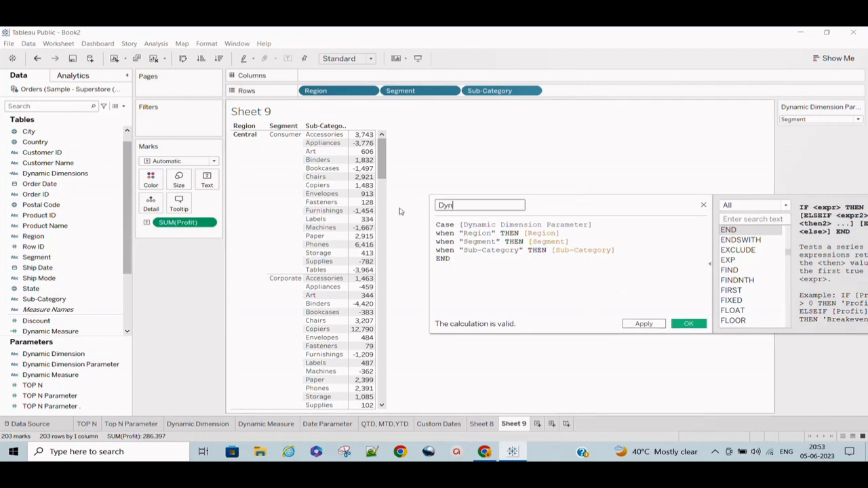
pyautogui.write('amic Dimension')
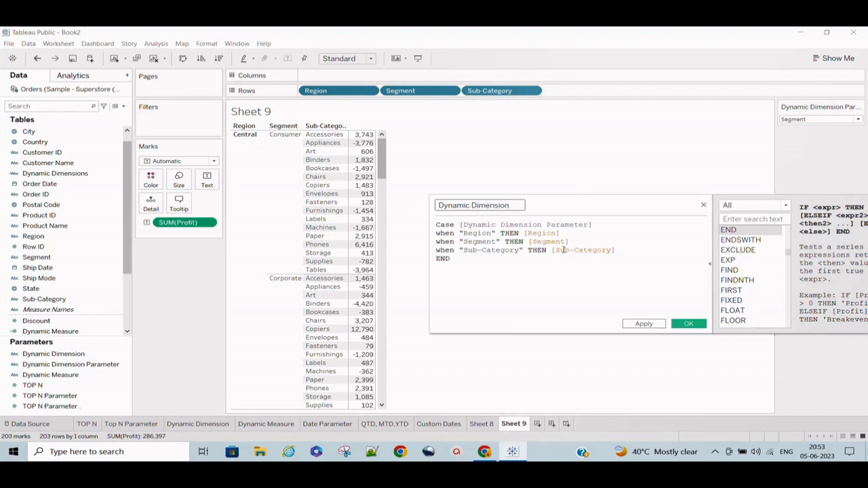
pyautogui.click(643, 325)
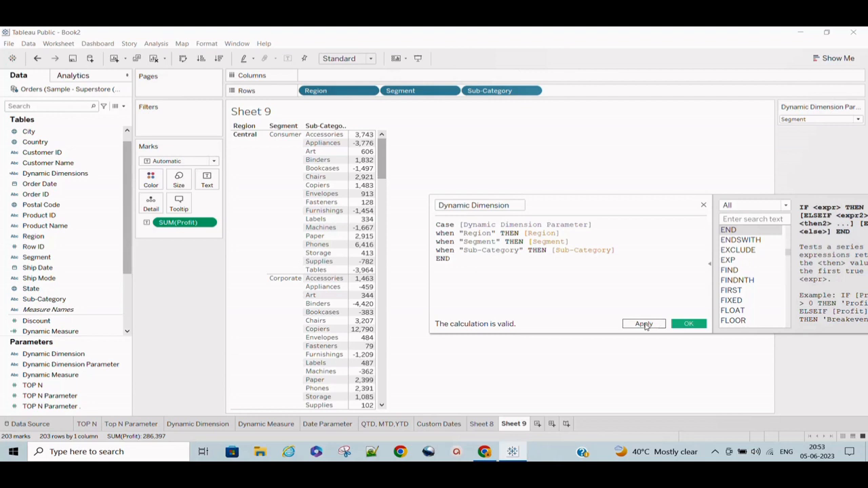
pyautogui.click(689, 325)
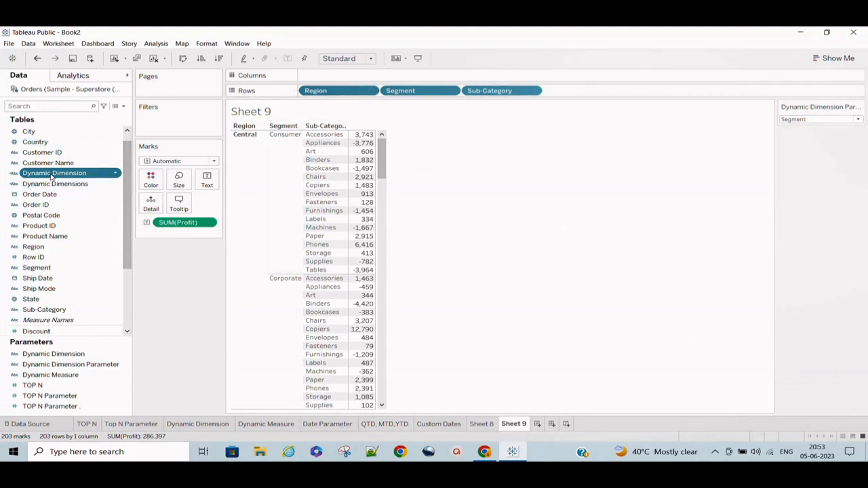
pyautogui.moveTo(51, 176); pyautogui.dragTo(554, 99)
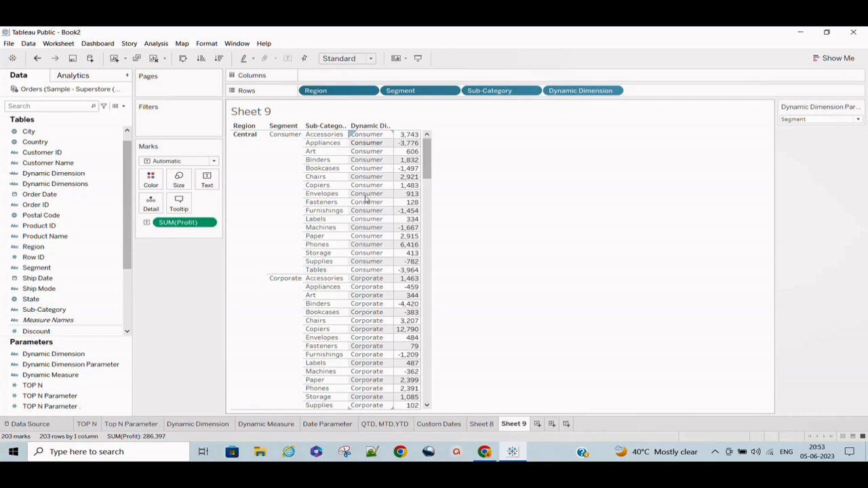
# Set the Dynamic Dimension Parameter to Region and look through the Dynamic Dimension column of the table
pyautogui.click(821, 120)
pyautogui.click(813, 128)
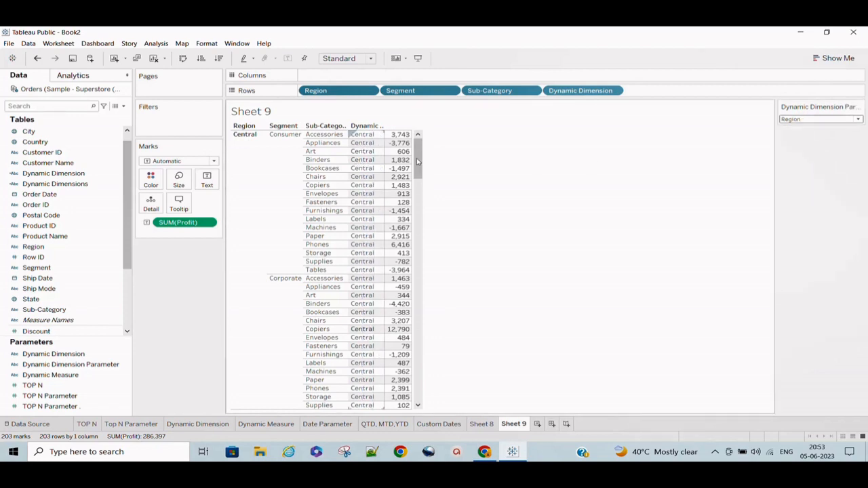
pyautogui.moveTo(419, 160); pyautogui.dragTo(421, 135)
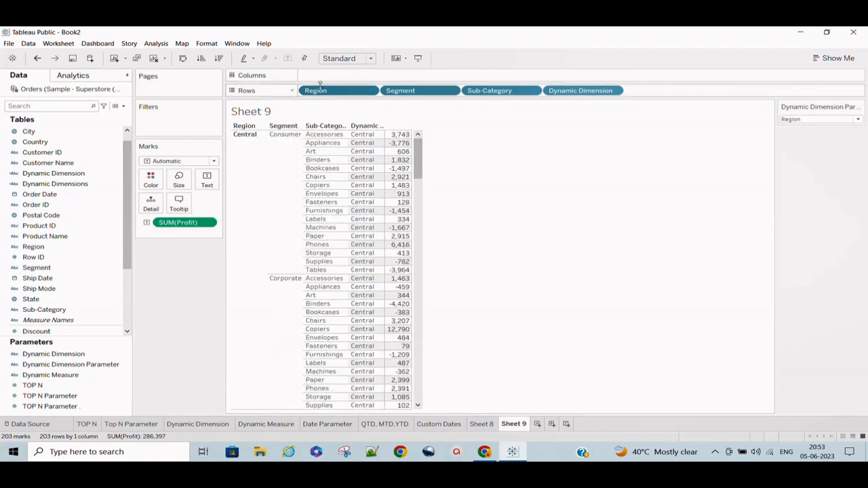
# Remove Region, Segment and Sub-Category from the rows, leaving only Dynamic Dimension, and widen its column to fit the header
pyautogui.moveTo(331, 91); pyautogui.dragTo(543, 199)
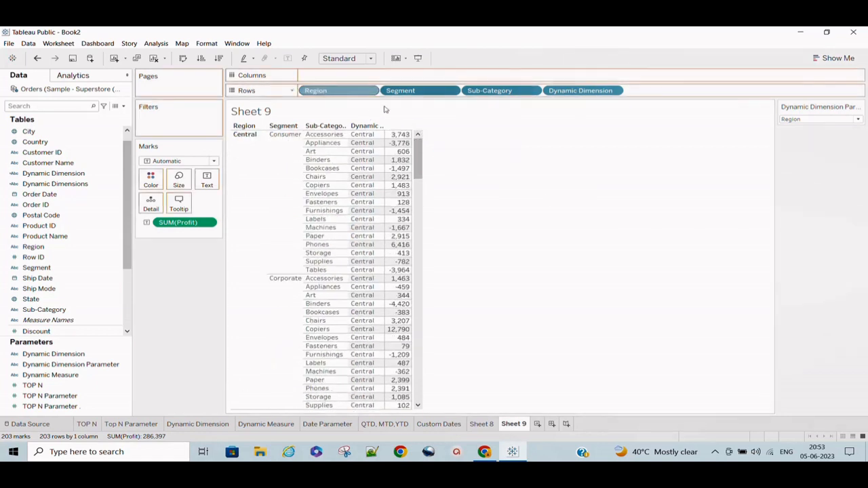
pyautogui.moveTo(348, 92); pyautogui.dragTo(510, 172)
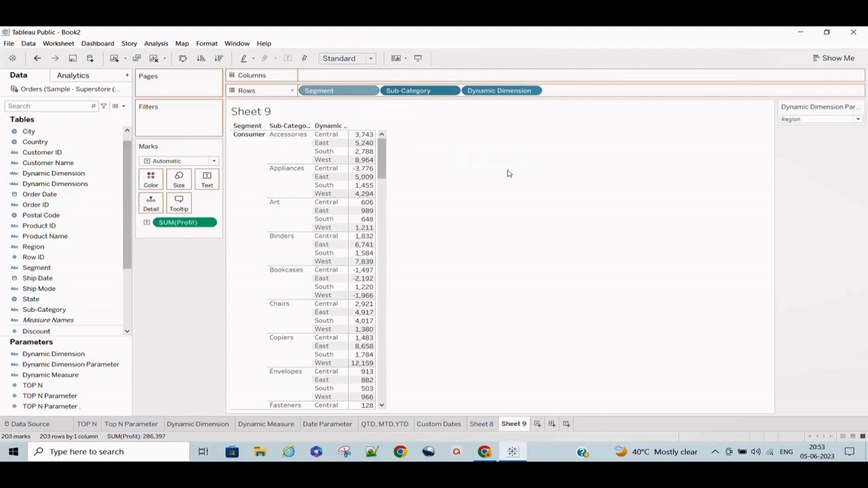
pyautogui.moveTo(323, 92); pyautogui.dragTo(493, 169)
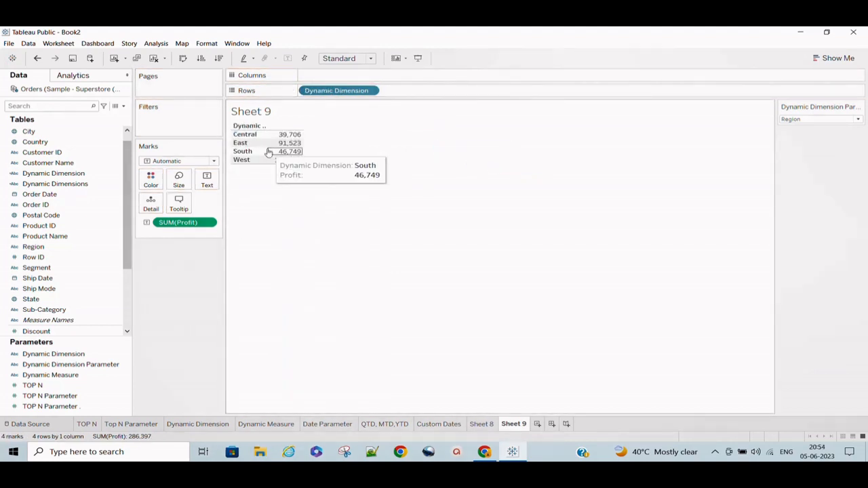
pyautogui.moveTo(266, 149); pyautogui.dragTo(304, 151)
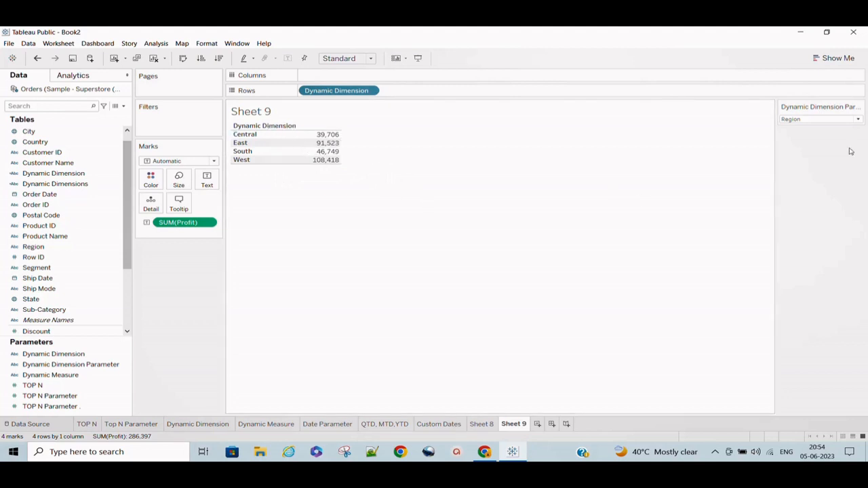
# Test the Dynamic Dimension Parameter by switching it from Region to Segment
pyautogui.click(799, 124)
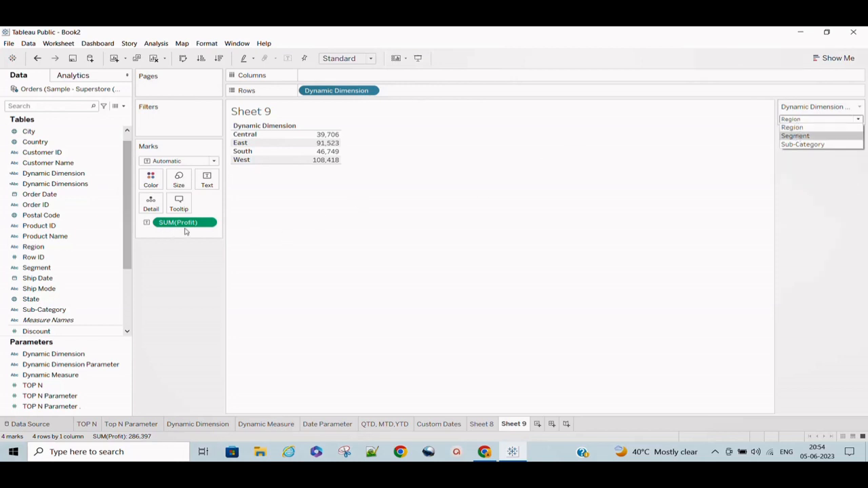
pyautogui.click(797, 129)
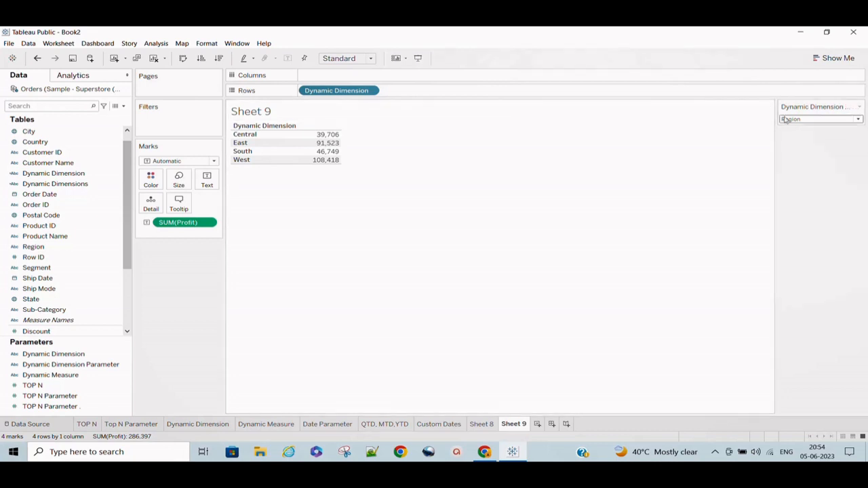
pyautogui.click(787, 120)
pyautogui.click(795, 136)
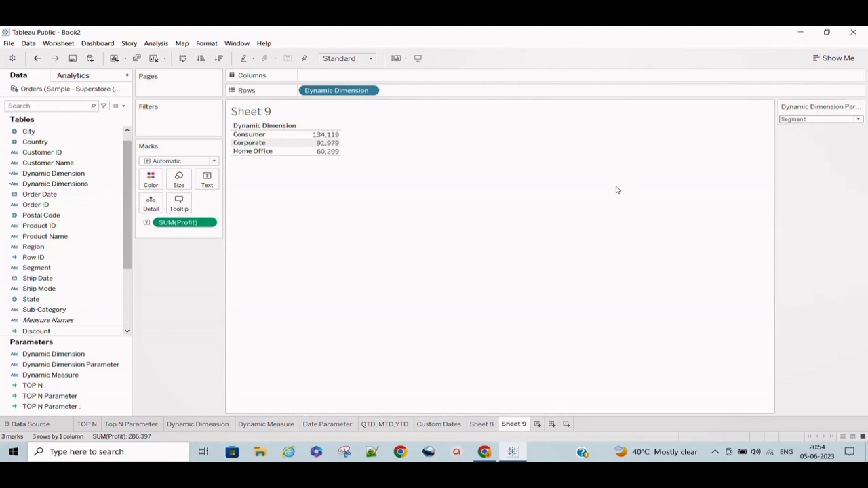
# Convert the profit table into a horizontal bar chart and sort Dynamic Dimension in descending order by Profit
pyautogui.click(829, 61)
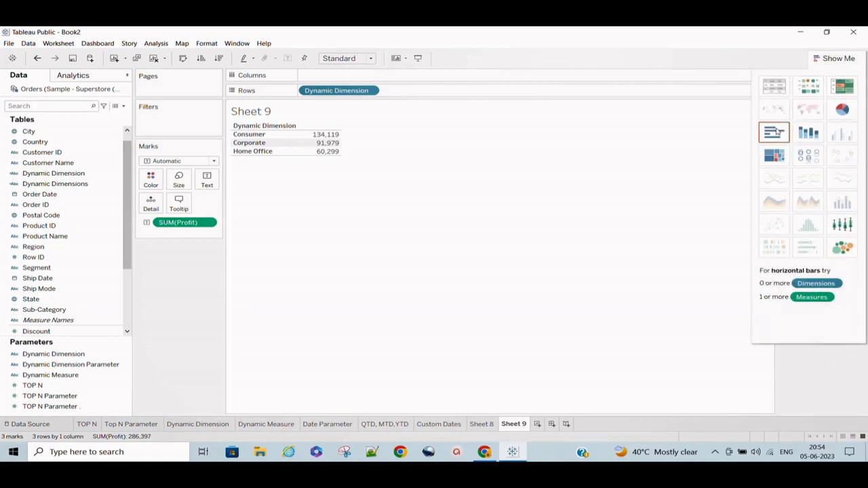
pyautogui.click(777, 132)
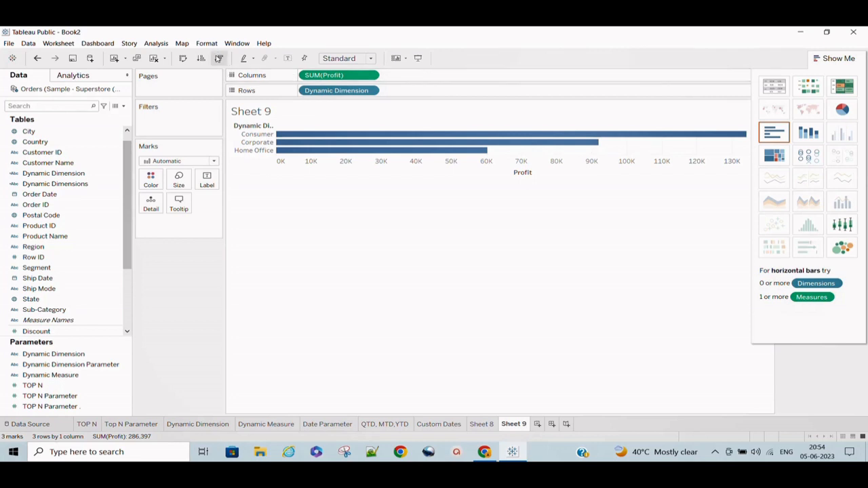
pyautogui.click(218, 59)
# Find the Profit field in the data and add it as the label on the bars
pyautogui.click(41, 105)
pyautogui.write('sum')
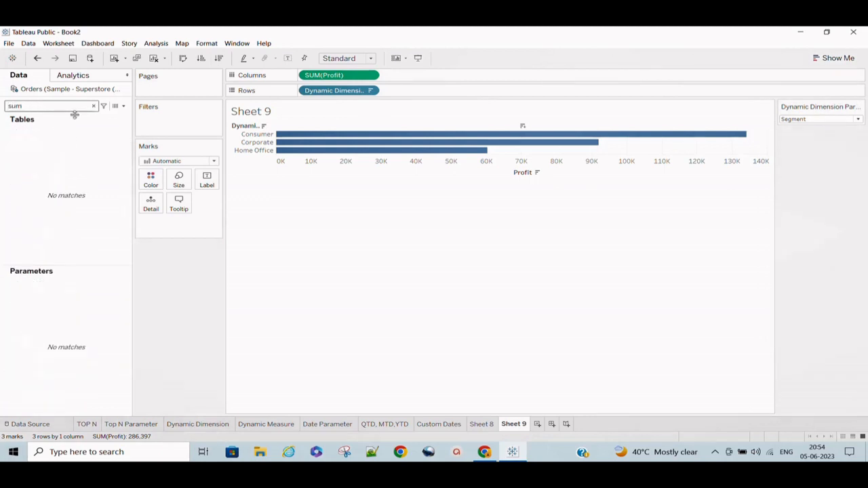
pyautogui.click(93, 106)
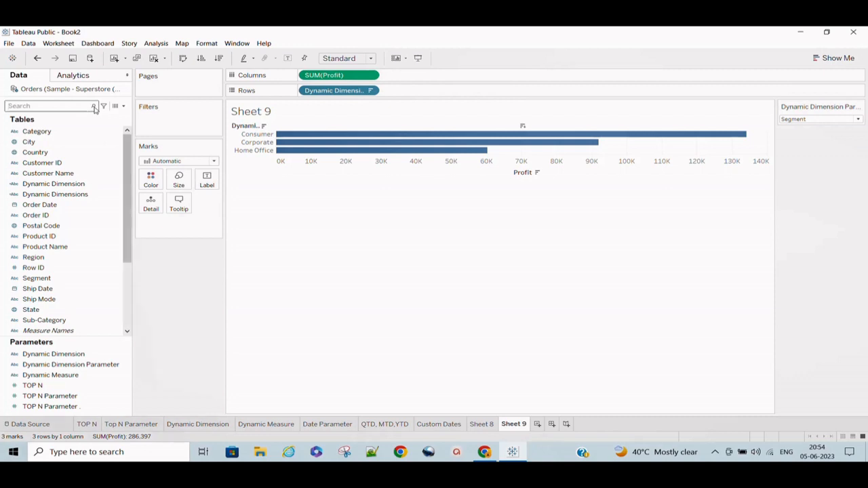
pyautogui.write('prof')
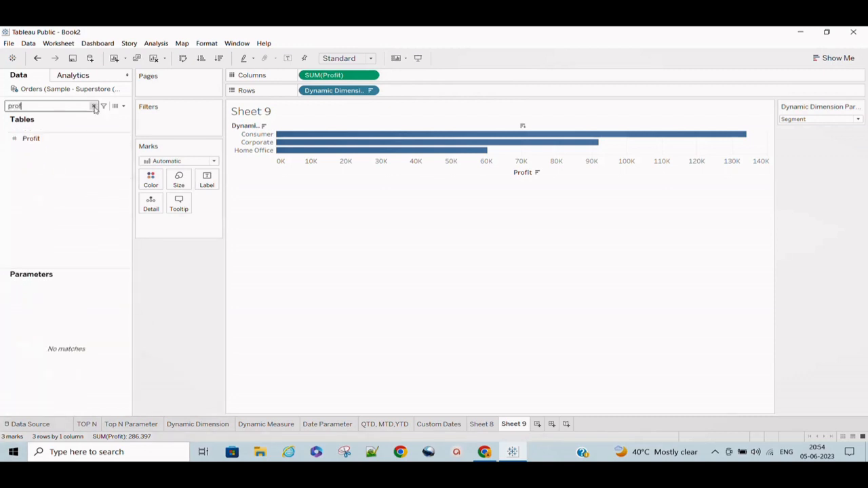
pyautogui.moveTo(52, 138); pyautogui.dragTo(202, 190)
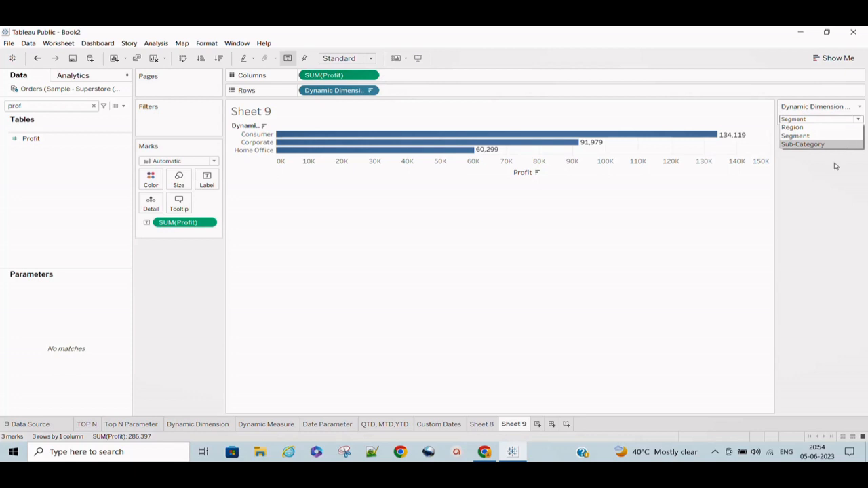
# Test the bar chart by switching the Dynamic Dimension Parameter to Sub-Category and then back to Region
pyautogui.click(820, 145)
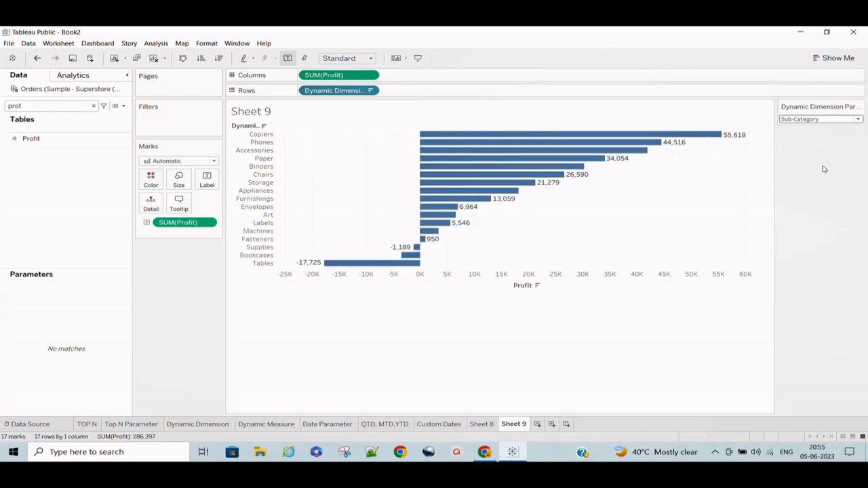
pyautogui.click(805, 121)
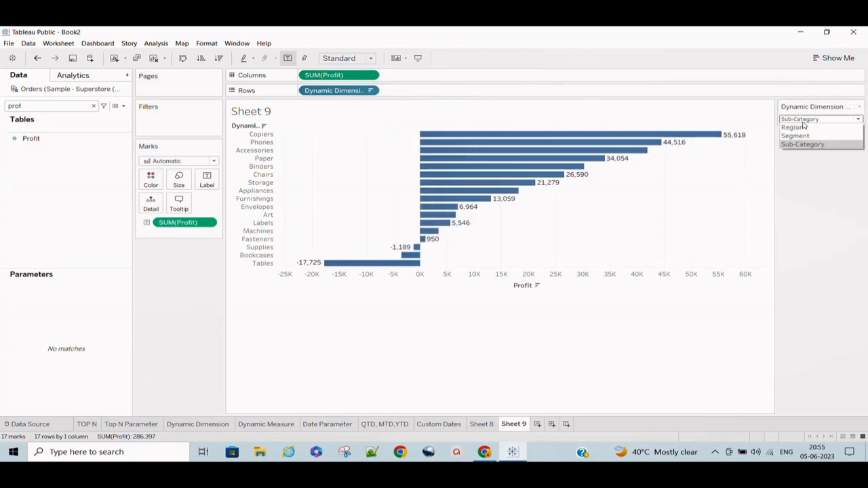
pyautogui.click(792, 128)
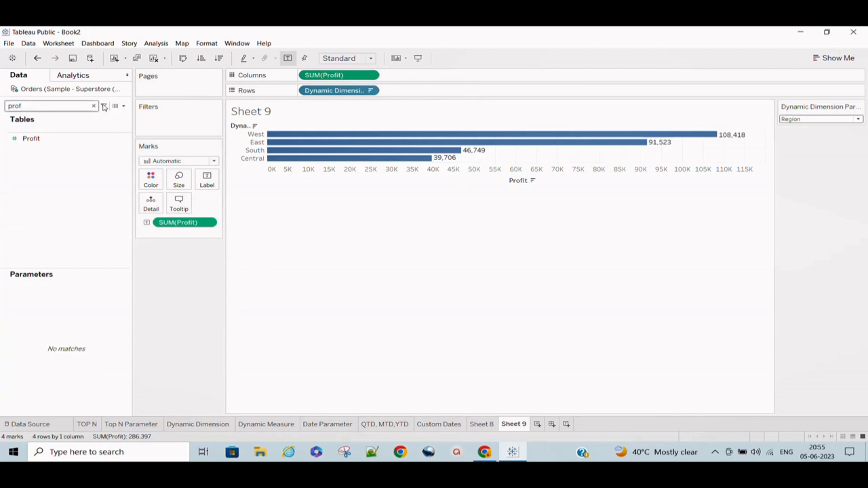
# Clear the field search and start a new parameter named "Dynamic Measure Parameter"
pyautogui.click(95, 106)
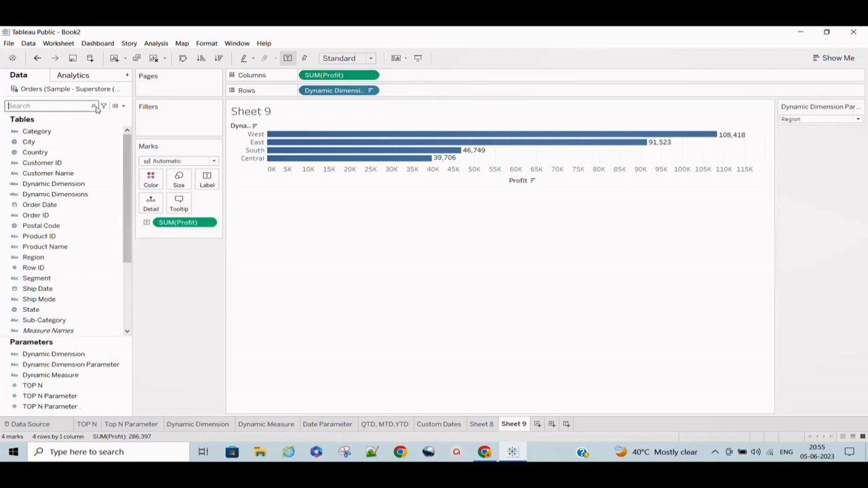
pyautogui.click(124, 107)
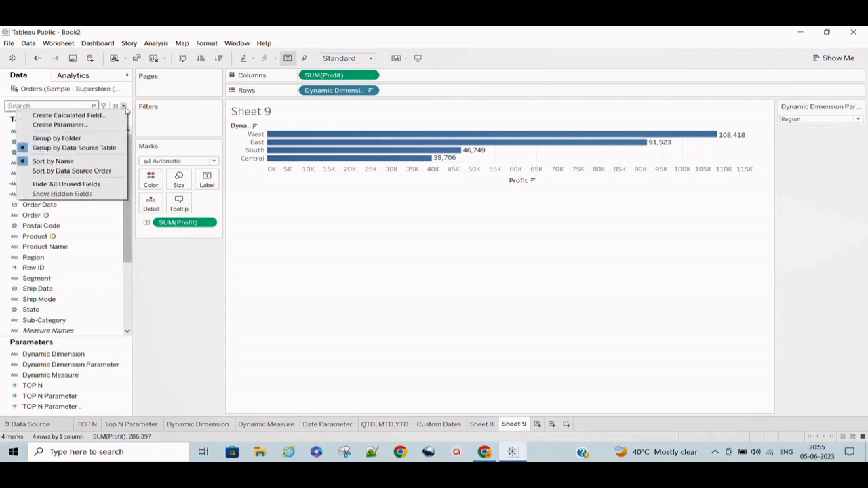
pyautogui.click(95, 127)
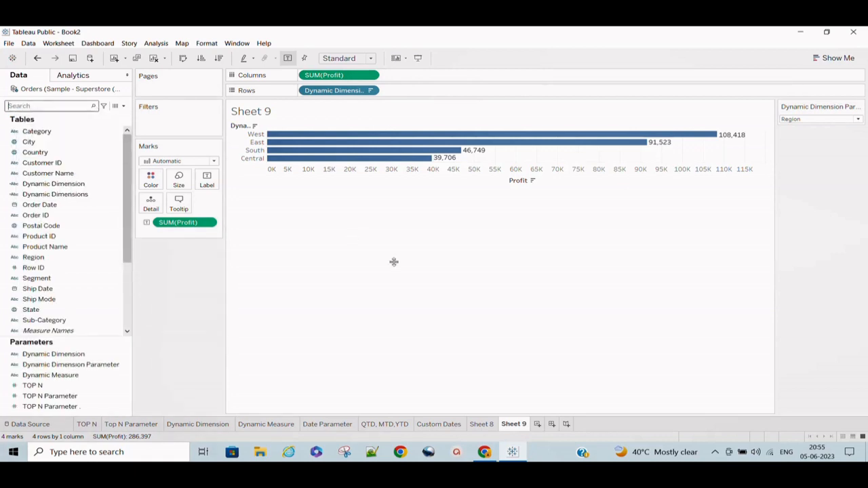
pyautogui.moveTo(397, 178); pyautogui.dragTo(441, 246)
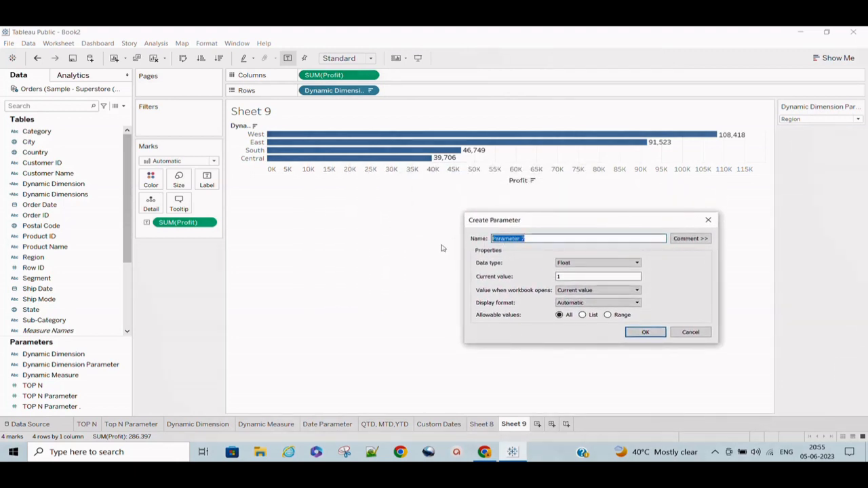
pyautogui.press('BackSpace')
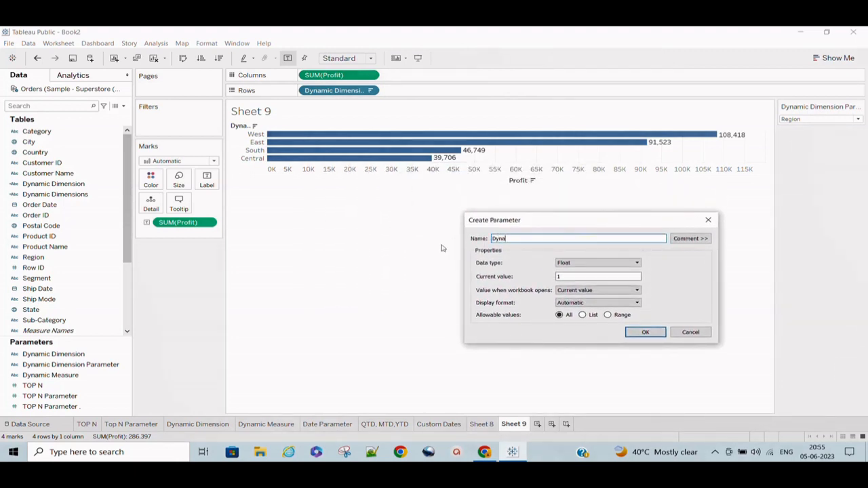
pyautogui.write('Dynamic Measure Parameter')
# Set the new parameter's data type to String and its allowable values to a list
pyautogui.click(569, 264)
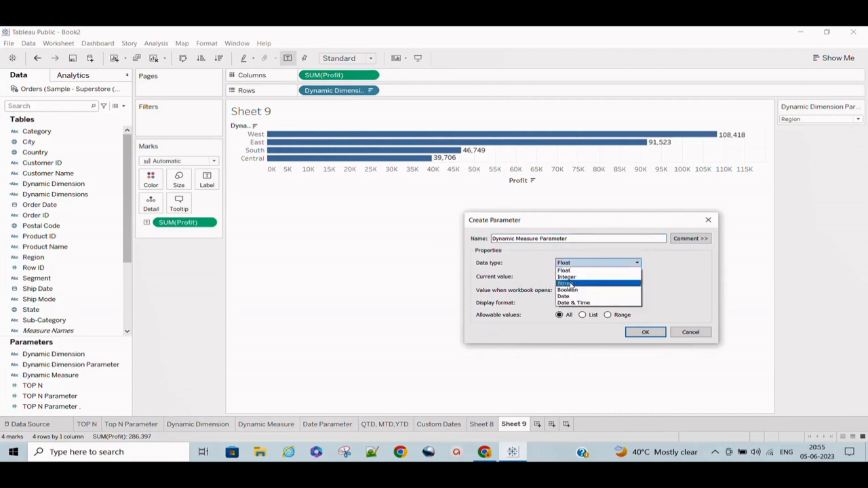
pyautogui.click(567, 283)
pyautogui.click(584, 316)
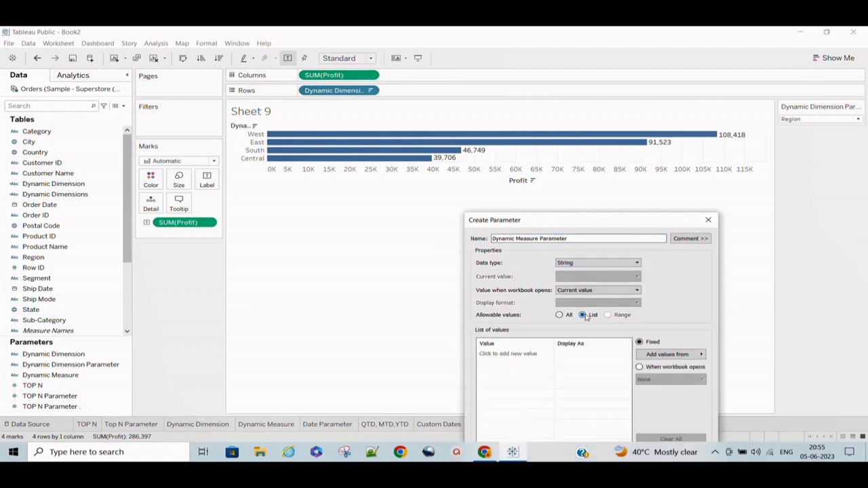
pyautogui.moveTo(589, 220); pyautogui.dragTo(595, 123)
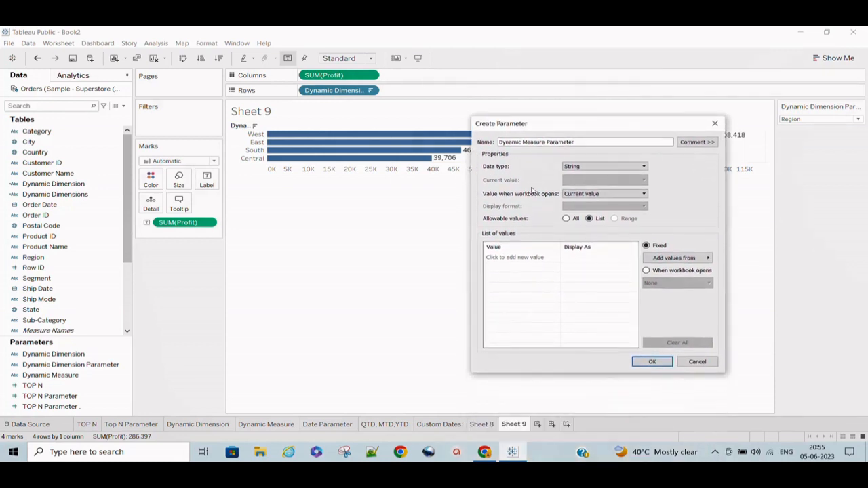
# Enter Profit, Sales and Quantity as the values in the parameter's list
pyautogui.click(494, 260)
pyautogui.write('Profit')
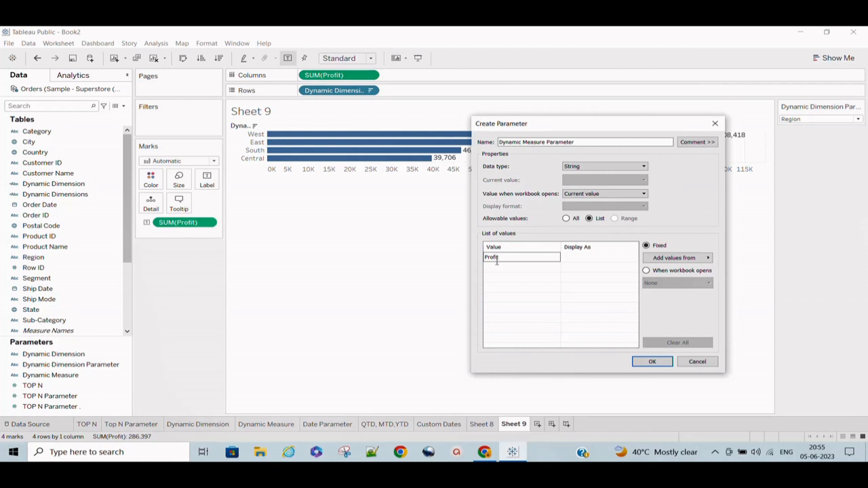
pyautogui.click(498, 268)
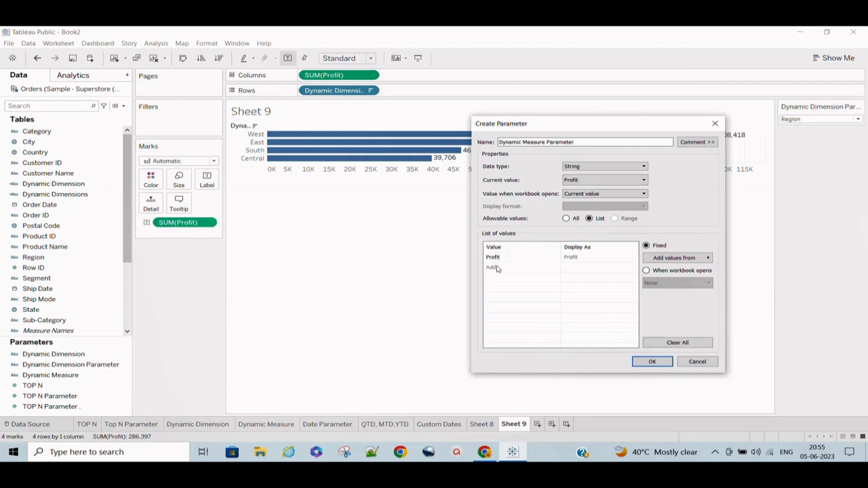
pyautogui.write('Sales')
pyautogui.click(500, 281)
pyautogui.write('Quan')
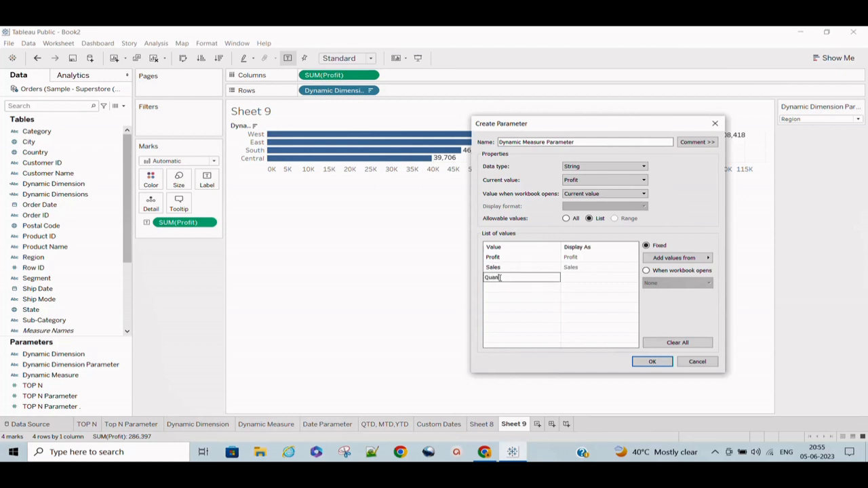
pyautogui.write('tity')
pyautogui.click(609, 332)
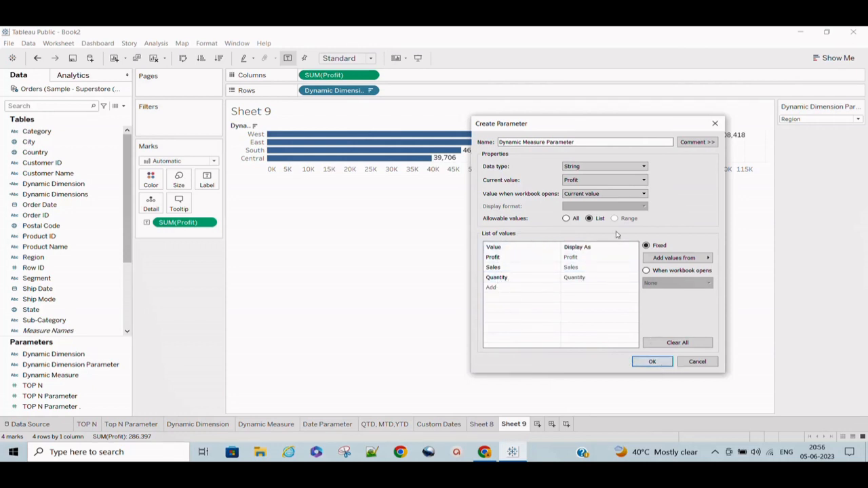
# Create the Dynamic Measure Parameter and show its control on the sheet
pyautogui.click(652, 362)
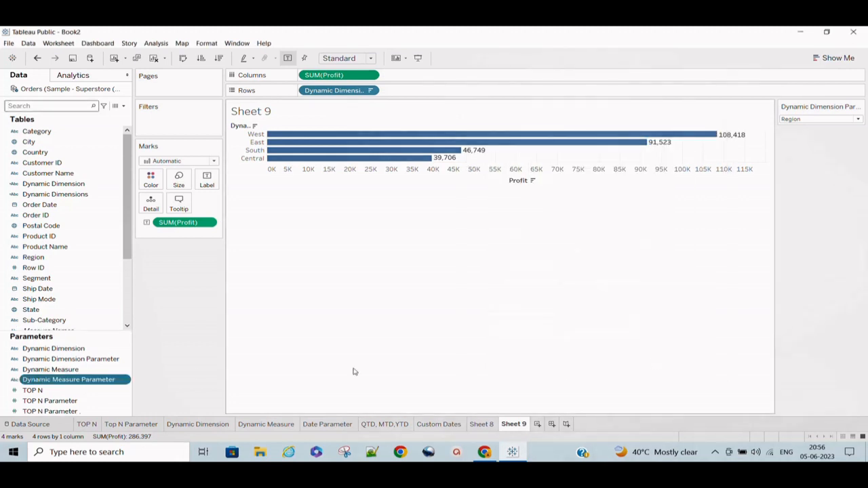
pyautogui.rightClick(98, 386)
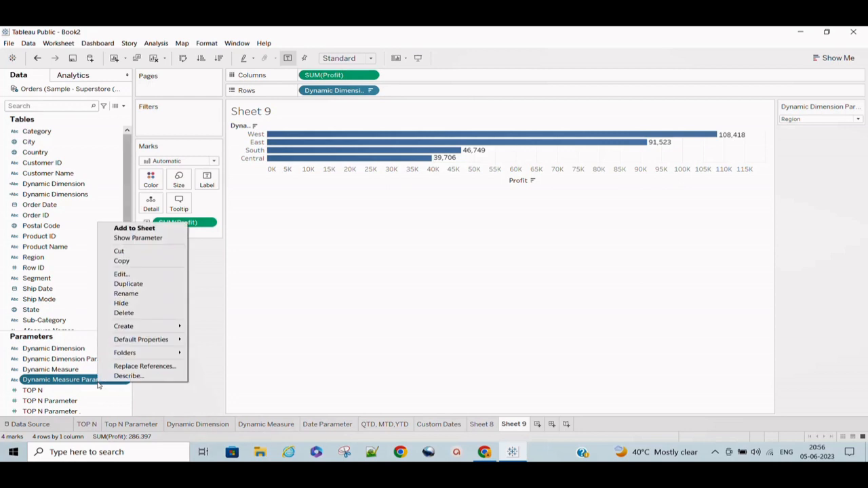
pyautogui.click(145, 241)
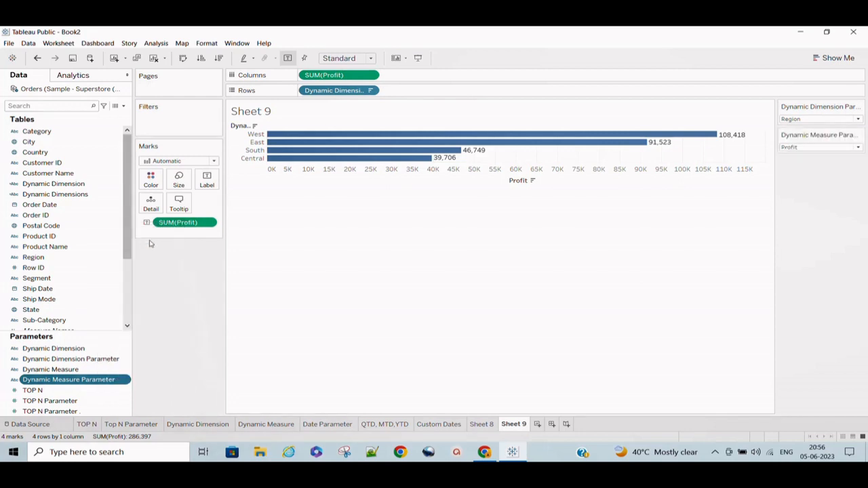
# Start a calculated field named "Dynamic Measure" and open its formula with case [Dynamic Measure Parameter]
pyautogui.click(123, 106)
pyautogui.click(101, 115)
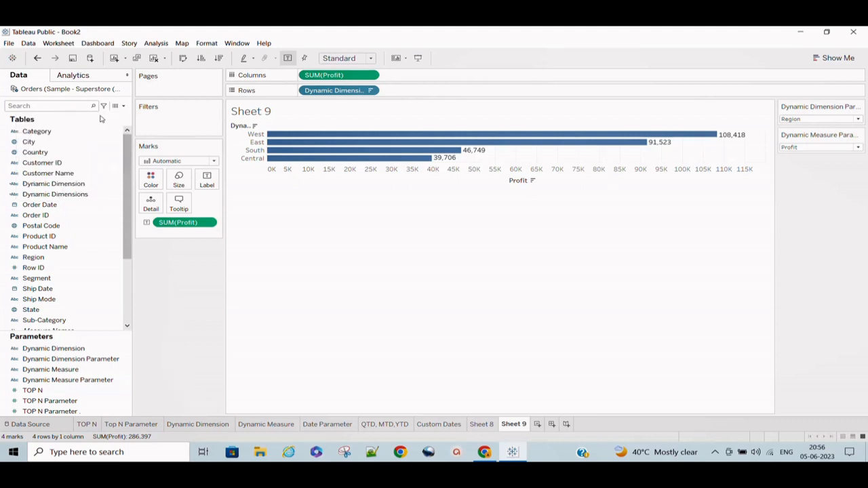
pyautogui.press('BackSpace')
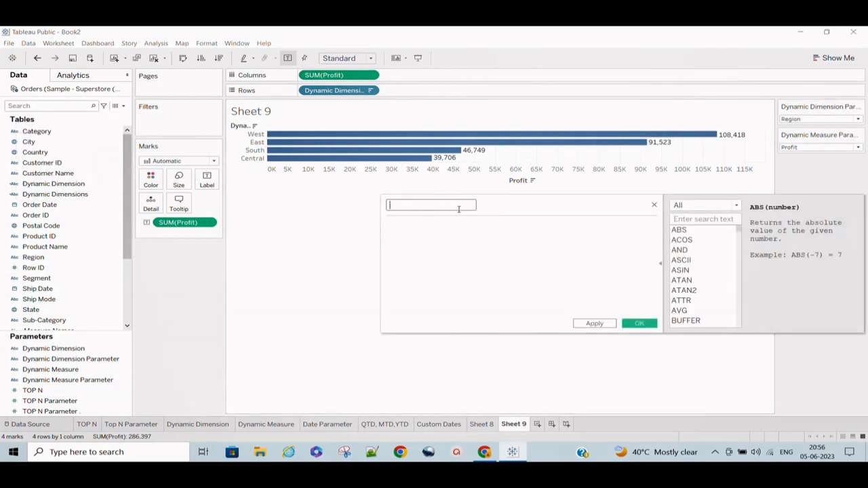
pyautogui.write('Dynamic Measure')
pyautogui.click(435, 227)
pyautogui.write('case')
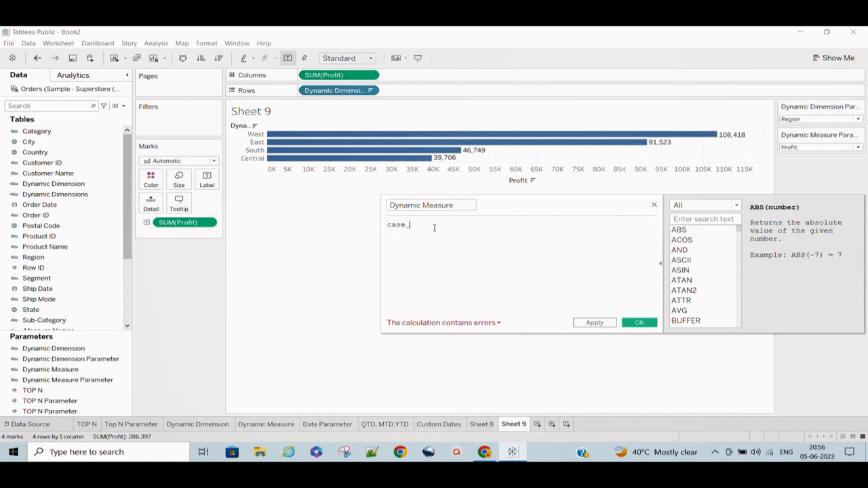
pyautogui.write(' dyn')
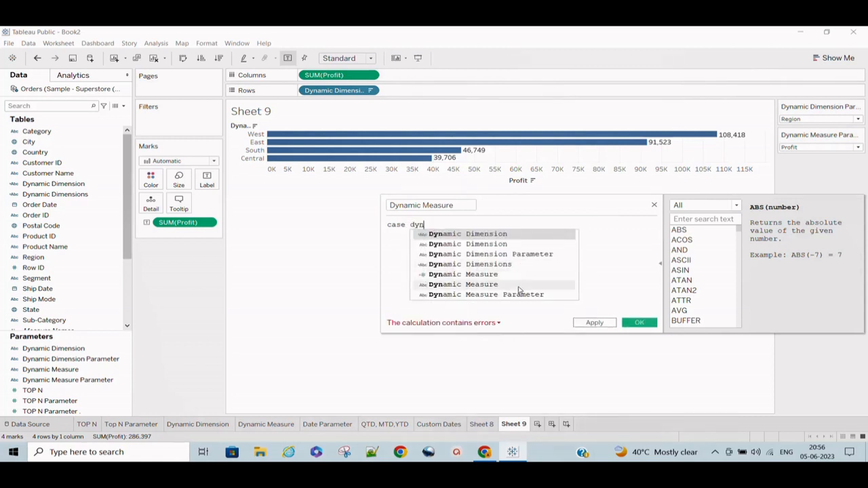
pyautogui.click(519, 294)
pyautogui.press('Return')
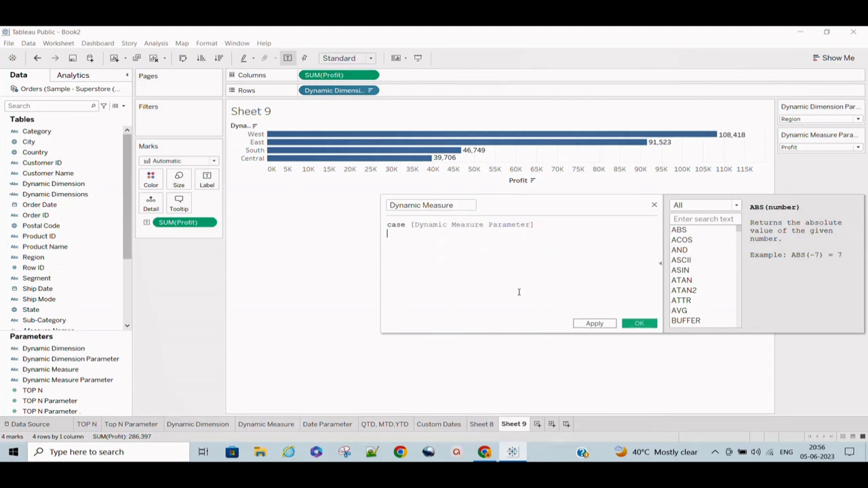
# Add formula lines returning [Profit] when the parameter is "Profit" and [Sales] when it is "Sales"
pyautogui.write('when "Profitthe')
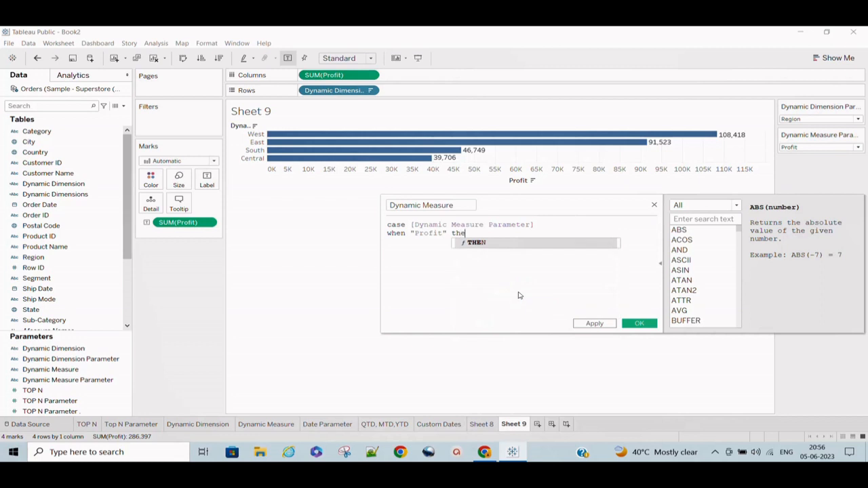
pyautogui.press('Return')
pyautogui.write('prof')
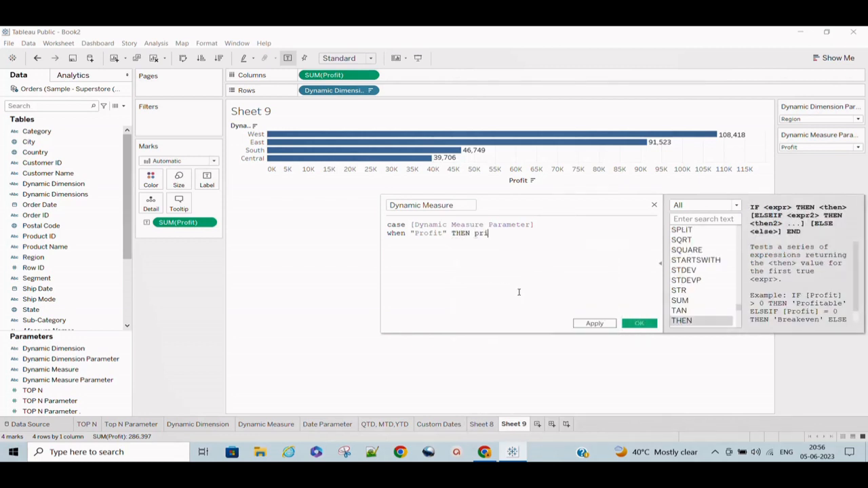
pyautogui.press('Return')
pyautogui.write('when "Sales')
pyautogui.write(' the')
pyautogui.press('Return')
pyautogui.write('s')
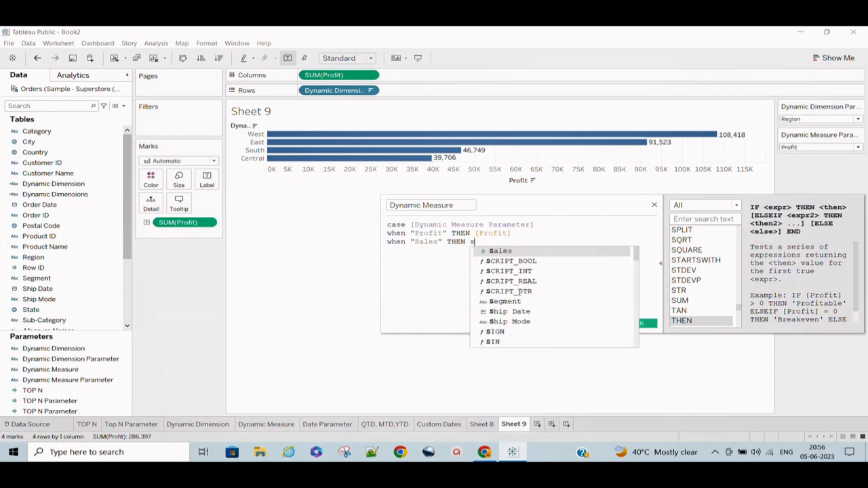
pyautogui.write('al')
pyautogui.press('Return')
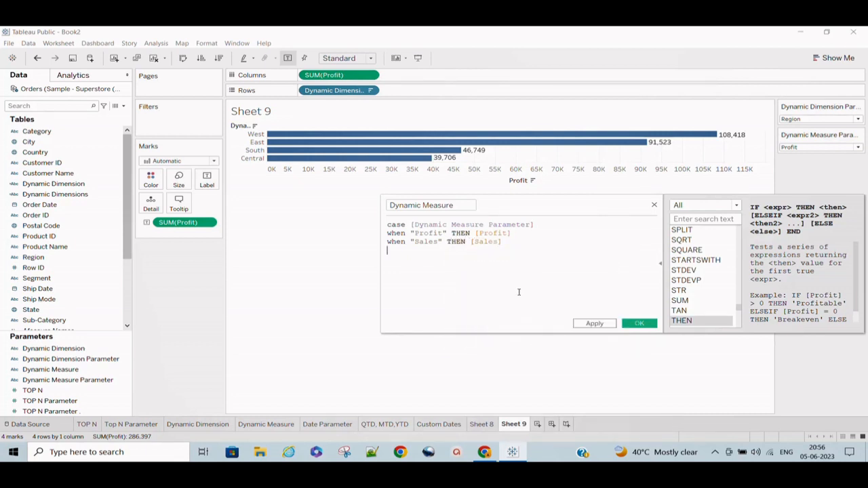
# Add a formula line returning [Quantity] for "quantity" and close the CASE expression with END
pyautogui.write('when "quantity" the')
pyautogui.press('Return')
pyautogui.press('BackSpace')
pyautogui.press('BackSpace')
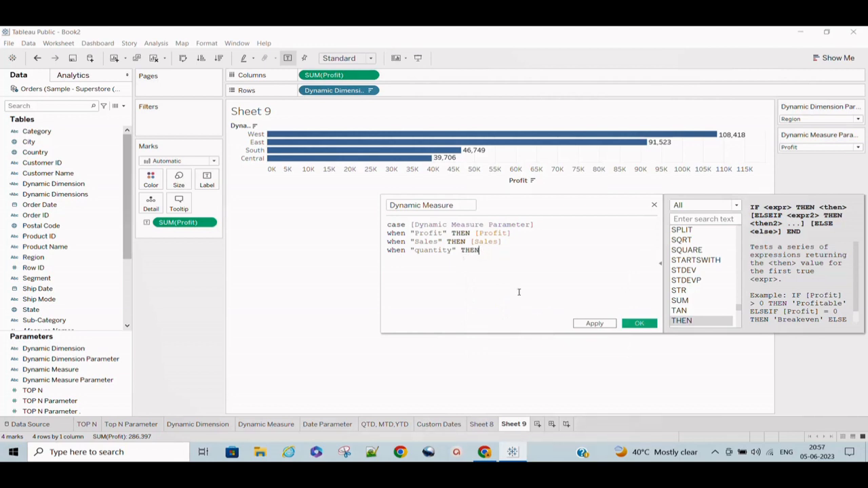
pyautogui.write('qu')
pyautogui.press('Return')
pyautogui.write('wh')
pyautogui.press('BackSpace')
pyautogui.press('BackSpace')
pyautogui.write('end')
pyautogui.press('Return')
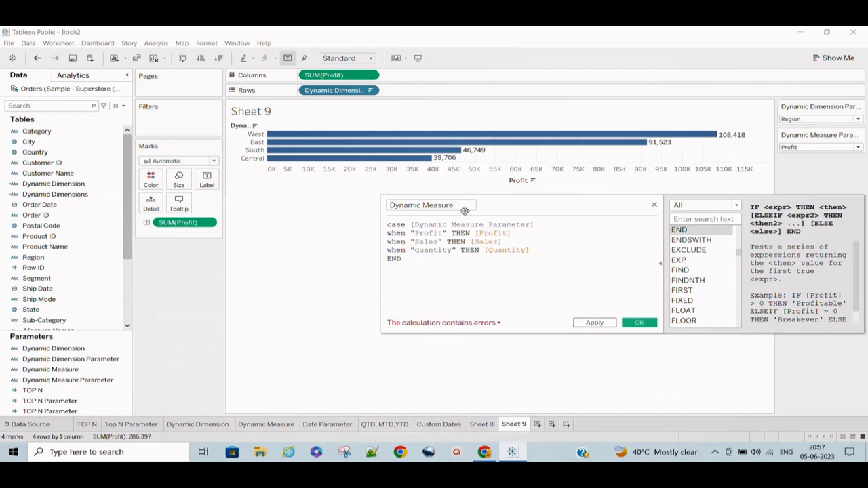
# Check the calculation's error details, rename the field "Dynamic Measure Cal", and save it
pyautogui.click(462, 324)
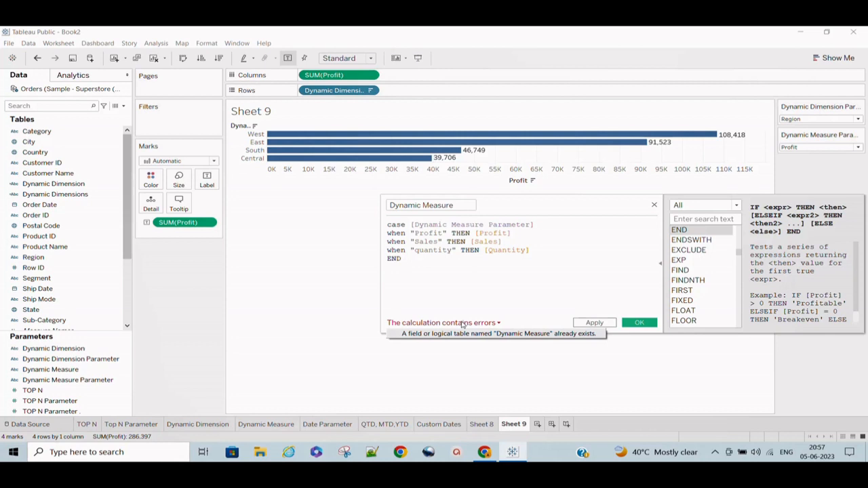
pyautogui.click(460, 205)
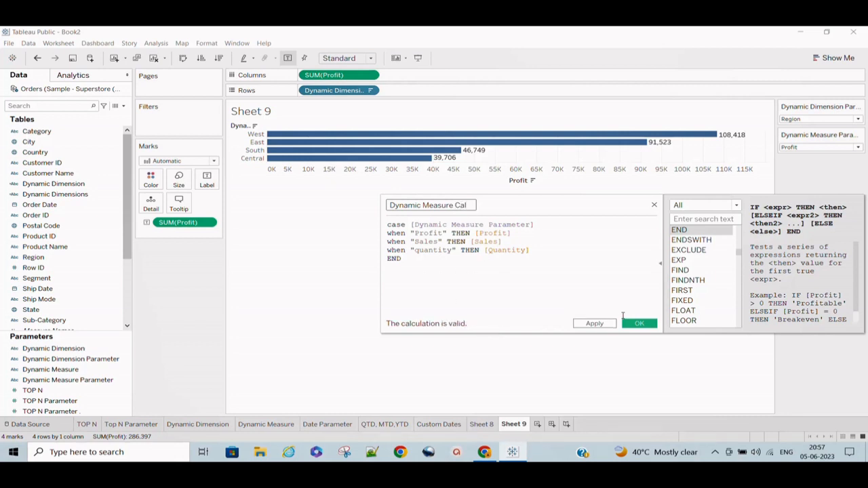
pyautogui.click(594, 325)
pyautogui.click(640, 323)
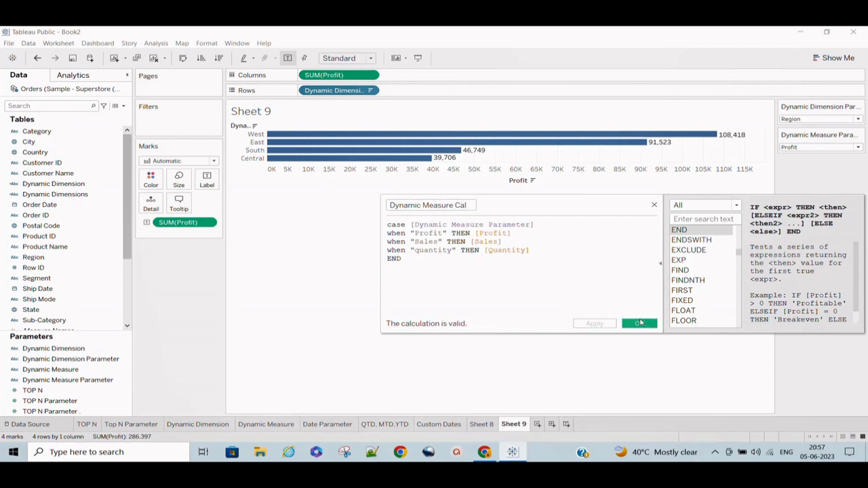
pyautogui.click(640, 324)
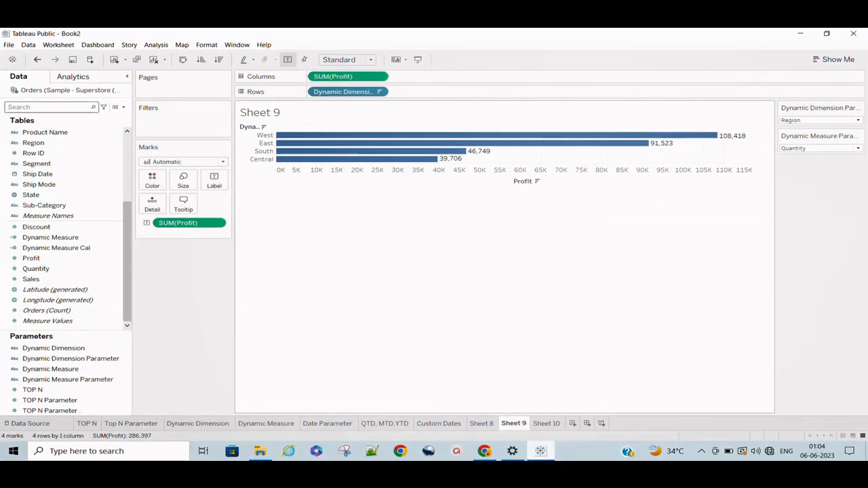
# Replace SUM(Profit) with Dynamic Measure Cal on both the columns and the bar labels
pyautogui.click(61, 249)
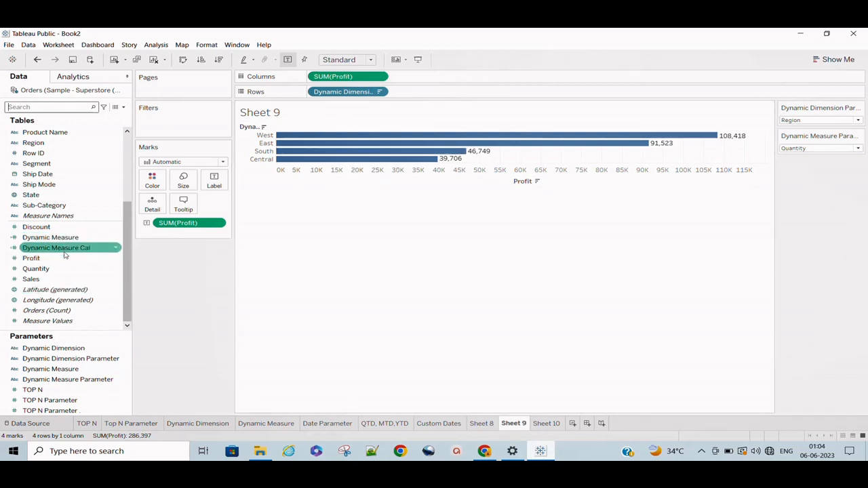
pyautogui.moveTo(64, 250); pyautogui.dragTo(214, 188)
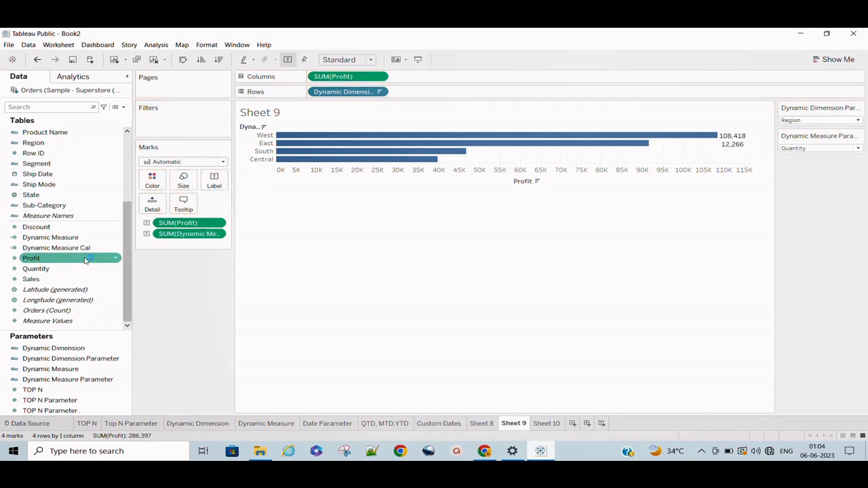
pyautogui.moveTo(82, 253); pyautogui.dragTo(447, 86)
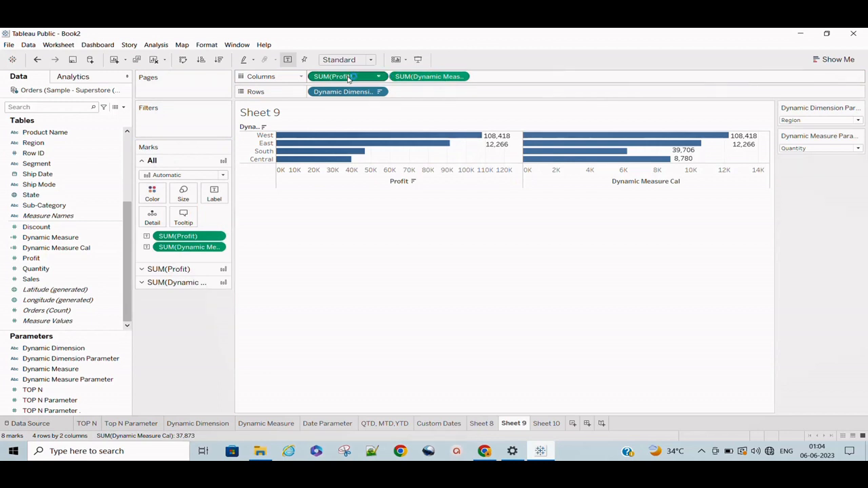
pyautogui.moveTo(349, 76); pyautogui.dragTo(534, 34)
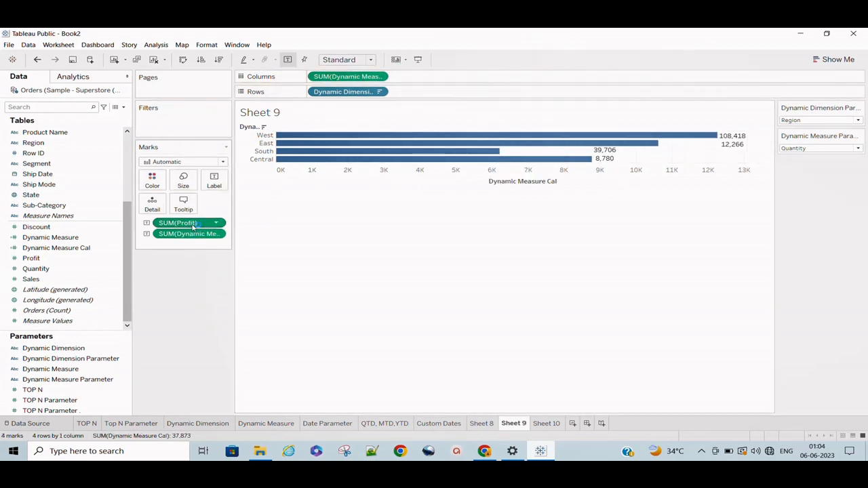
pyautogui.moveTo(178, 223); pyautogui.dragTo(195, 332)
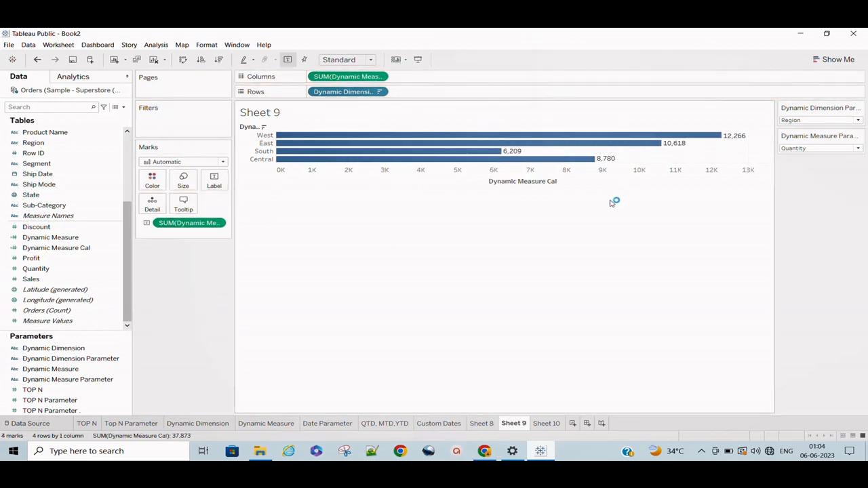
# Test the chart with the dimension parameter set to Segment and the measure parameter set to Profit
pyautogui.click(793, 121)
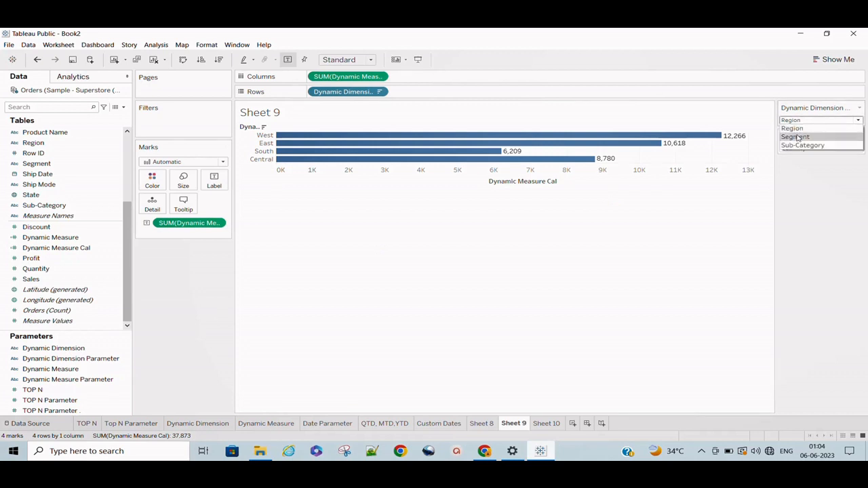
pyautogui.click(799, 137)
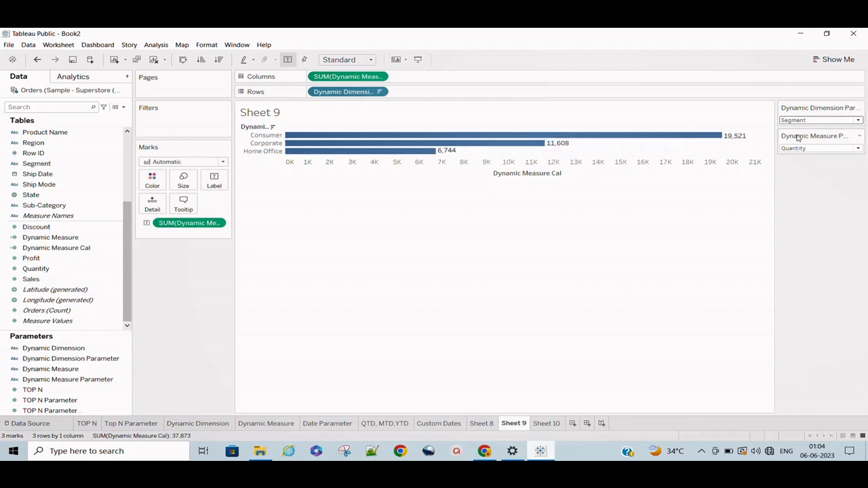
pyautogui.click(803, 149)
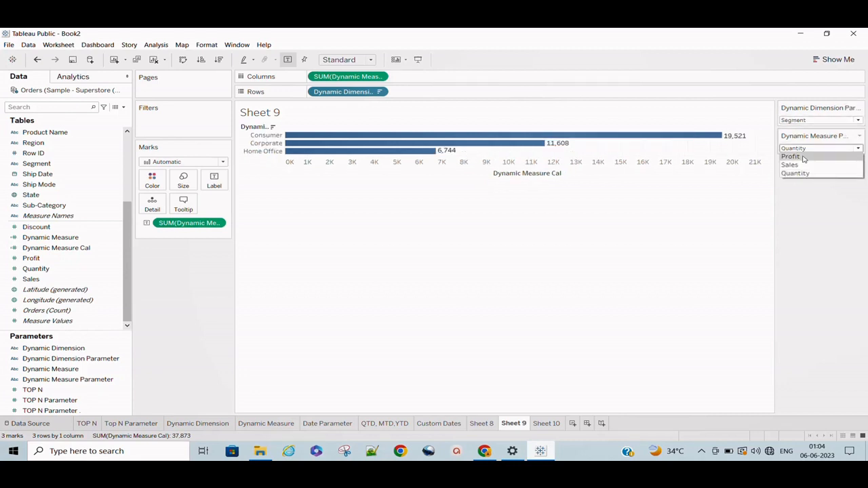
pyautogui.click(792, 157)
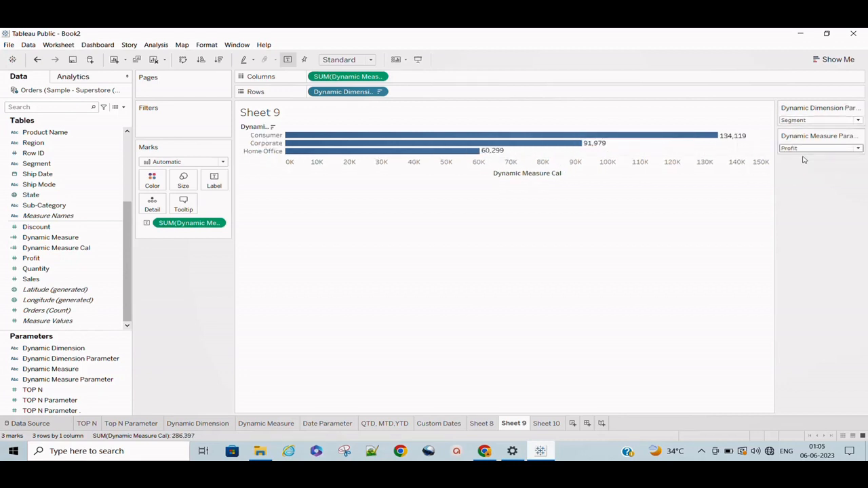
# Sort the bars in descending order by Dynamic Measure Cal, and set the parameters to Region and Quantity
pyautogui.click(223, 63)
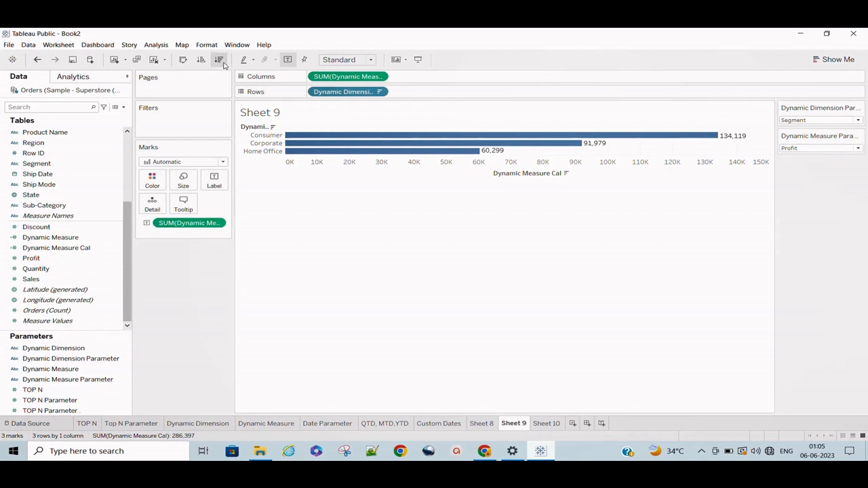
pyautogui.click(797, 122)
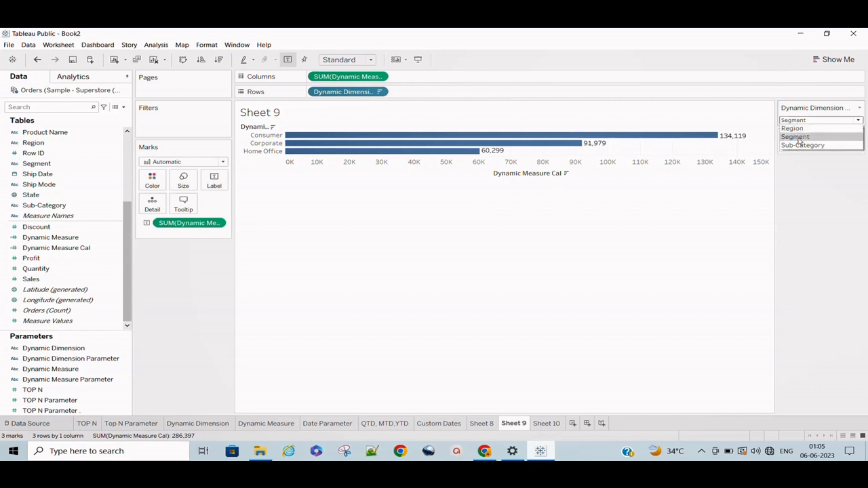
pyautogui.click(798, 135)
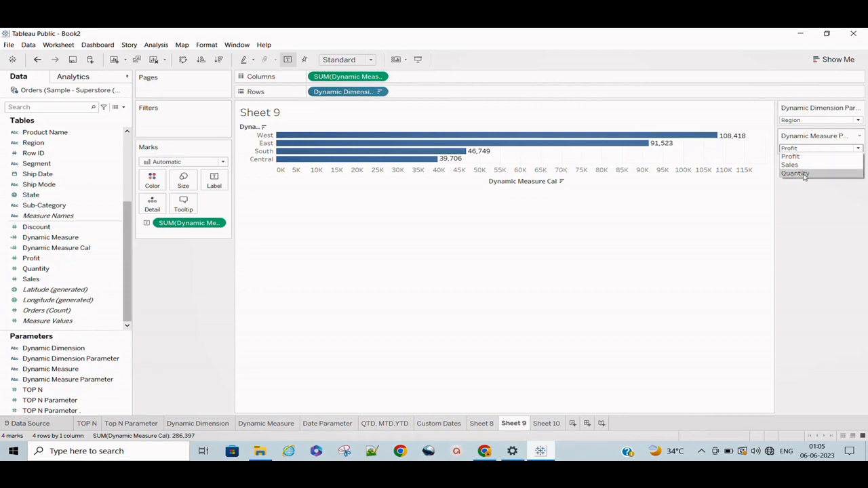
pyautogui.click(805, 174)
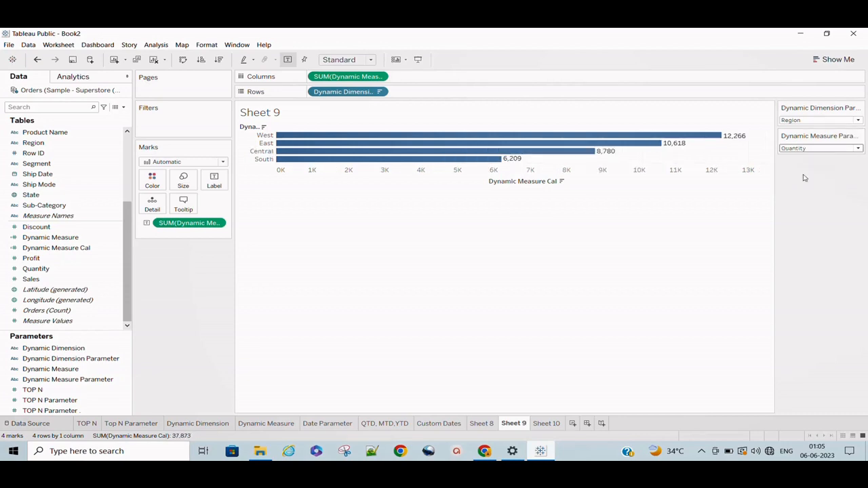